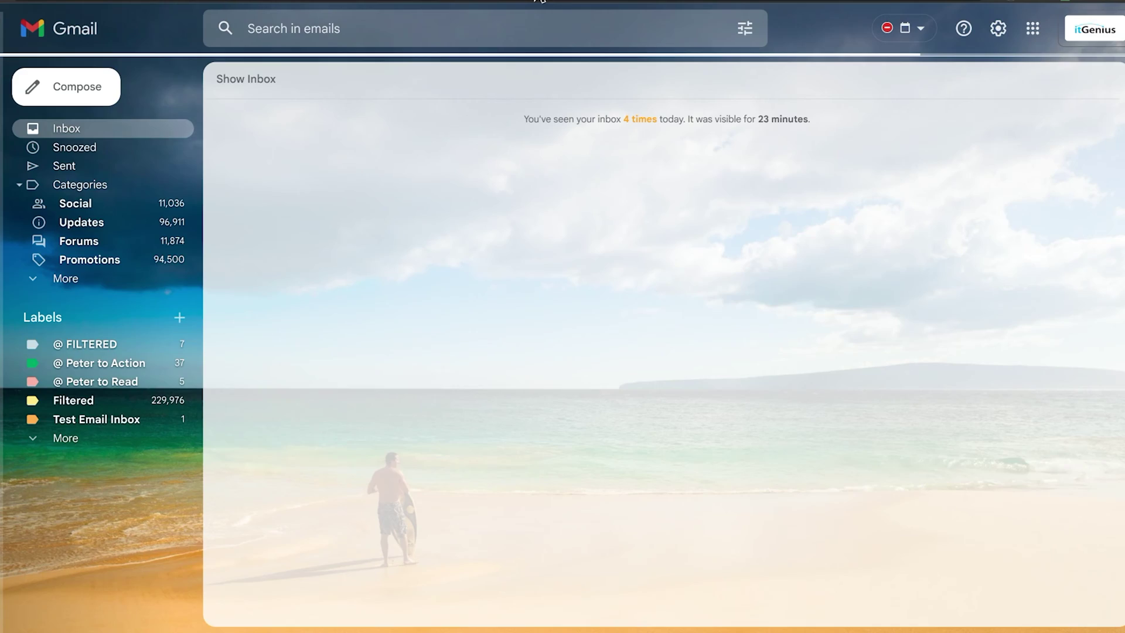
Show the hidden inbox and look through its stacked sections, from Drafts and the action and reading lists to Starred
click(265, 80)
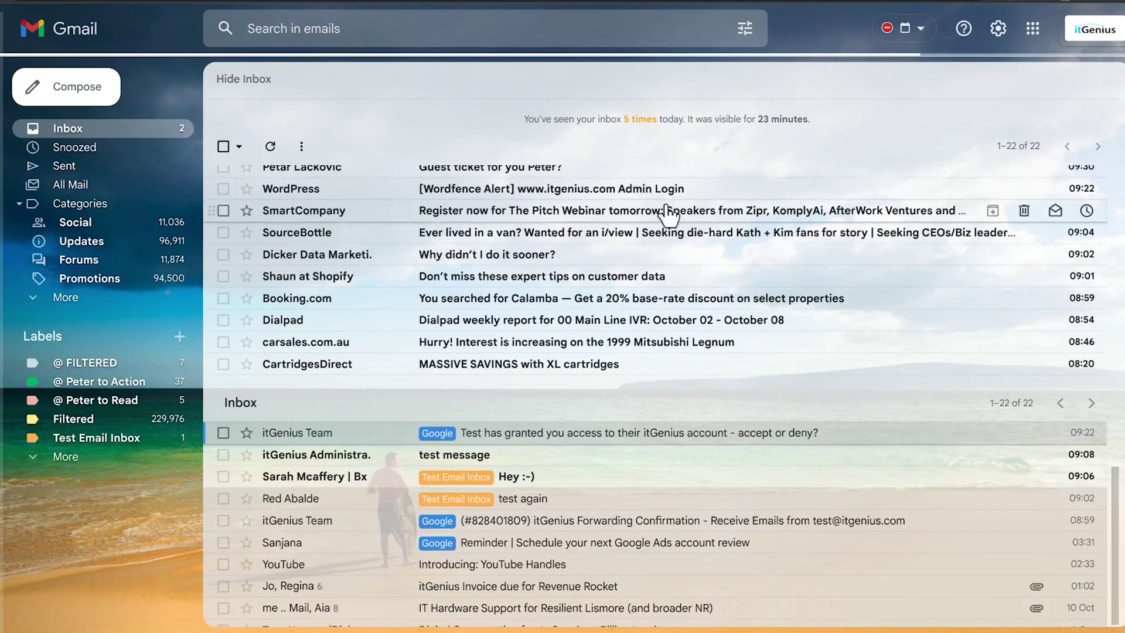
scroll(664, 211, up, 15)
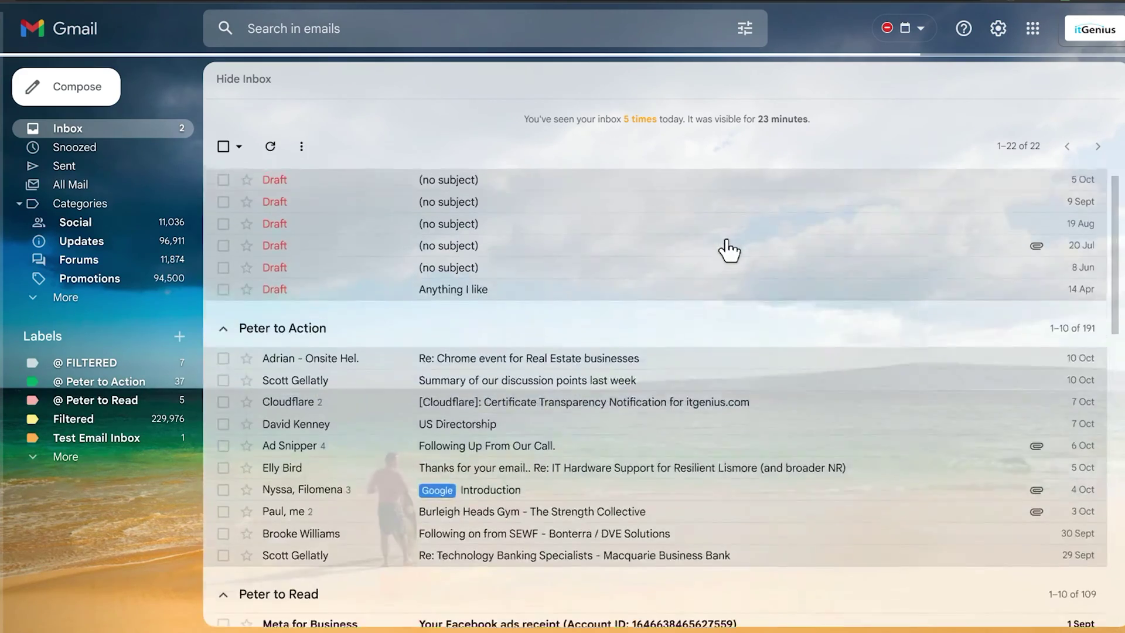
scroll(729, 251, up, 1)
key(ctrl+minus)
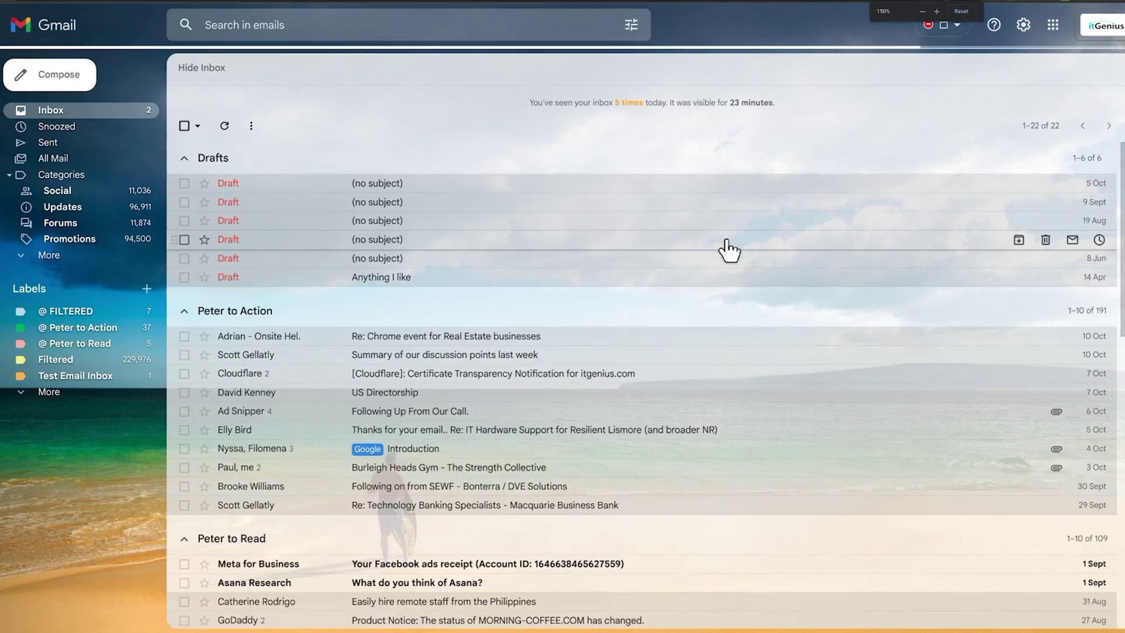
scroll(727, 246, down, 2)
scroll(505, 257, down, 8)
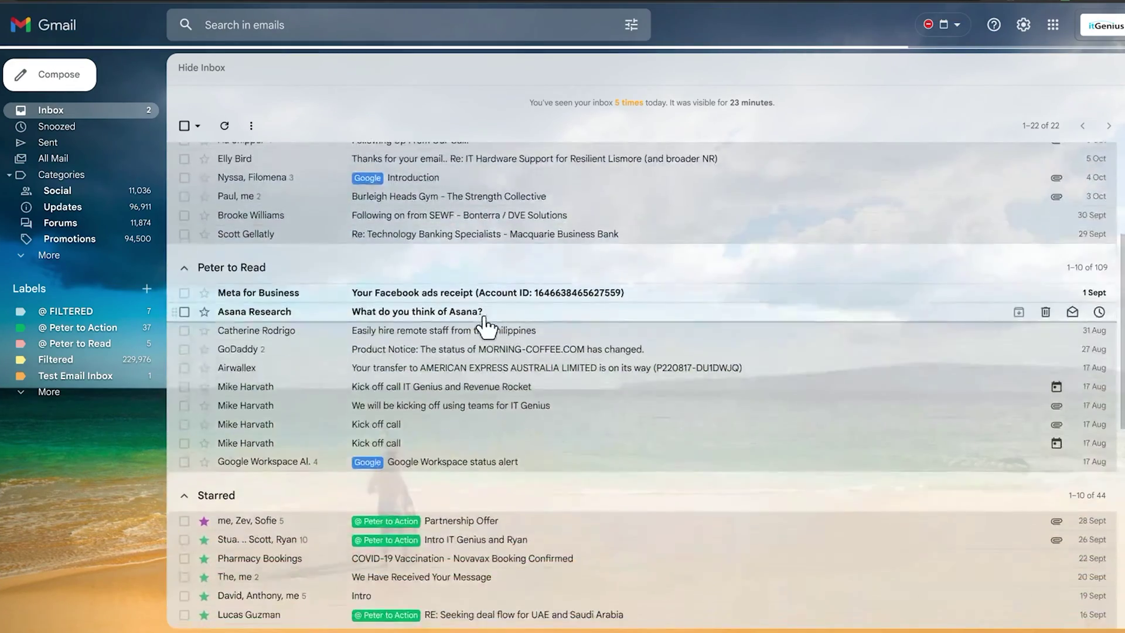
scroll(485, 330, down, 6)
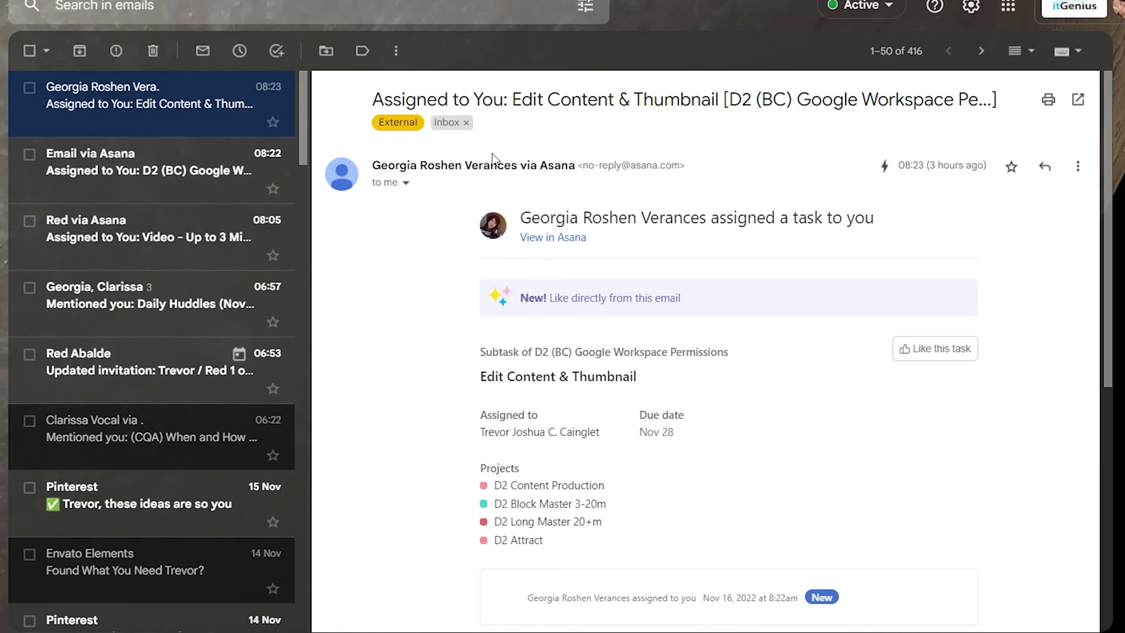
Open the Asana email about the D2 (BC) Google Workspace Permissions assignment and look through its contents
click(196, 188)
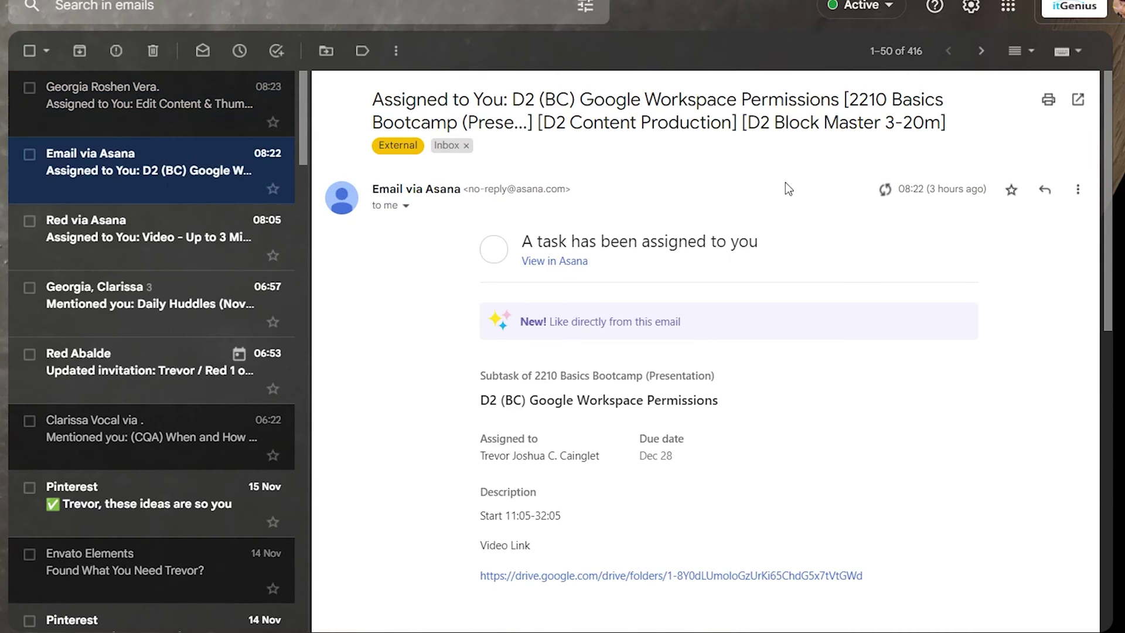
scroll(785, 193, down, 5)
scroll(782, 213, up, 5)
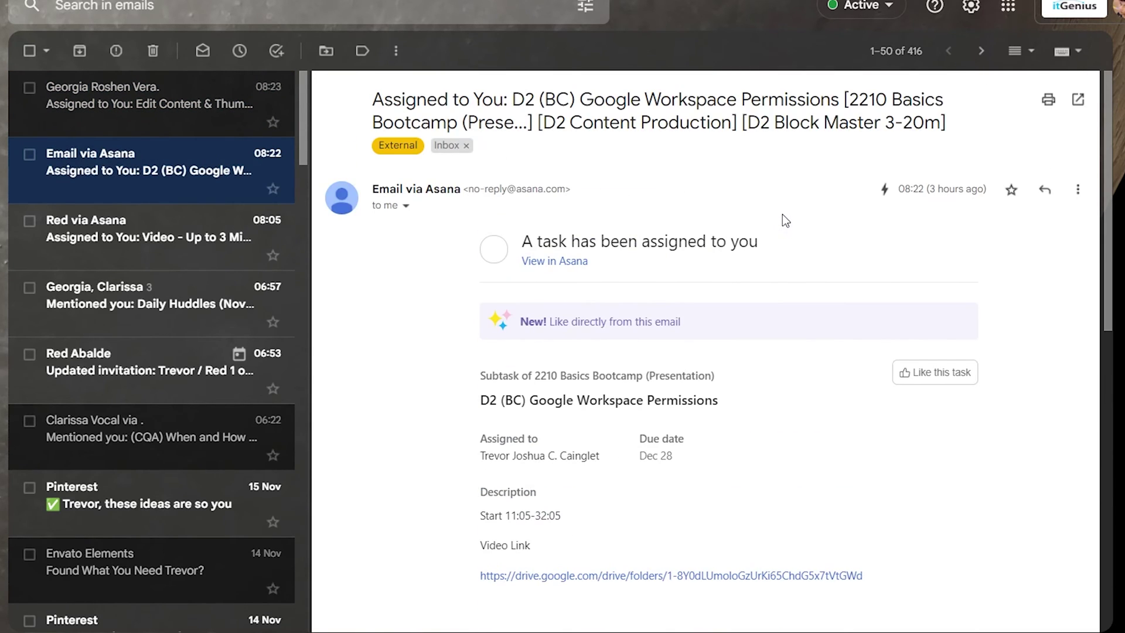
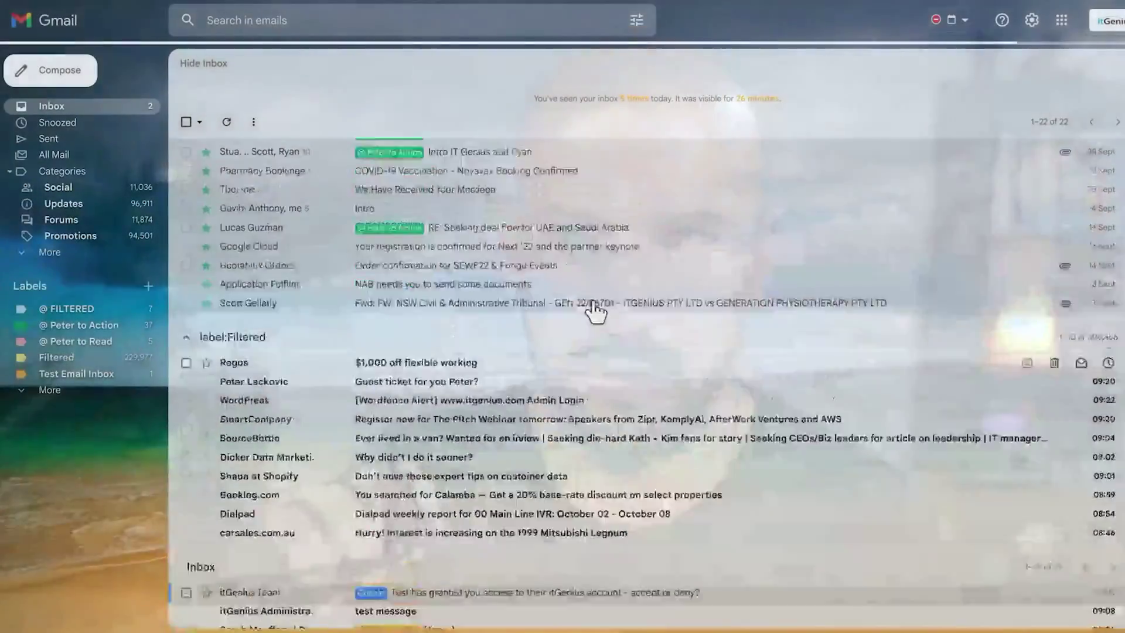
Set the inbox type to Default in the quick settings
scroll(595, 309, down, 10)
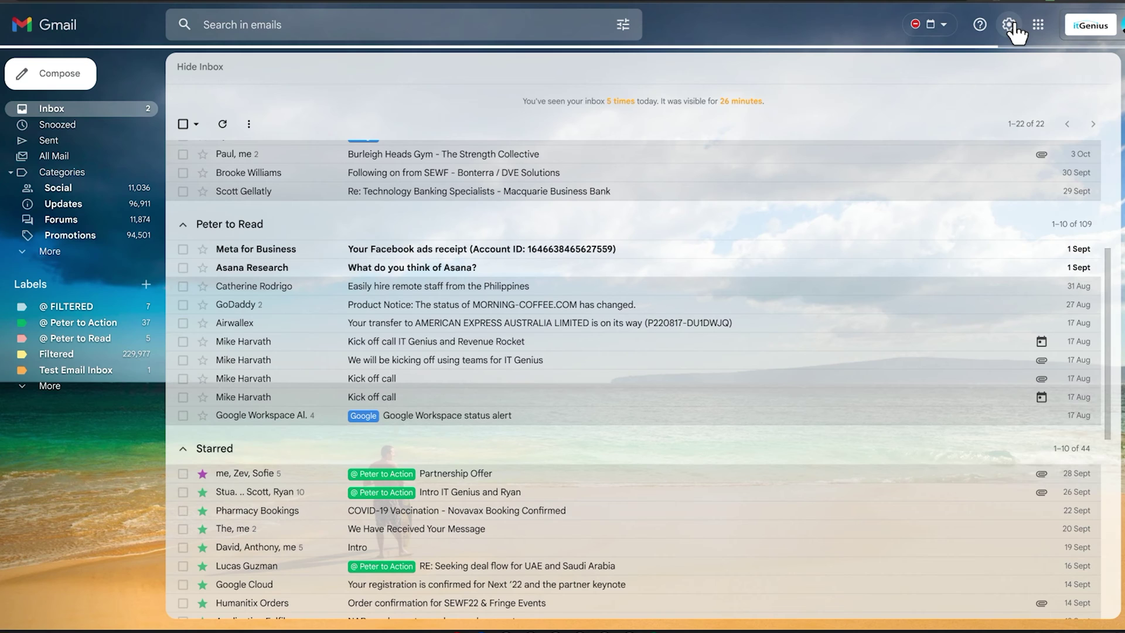
click(1009, 26)
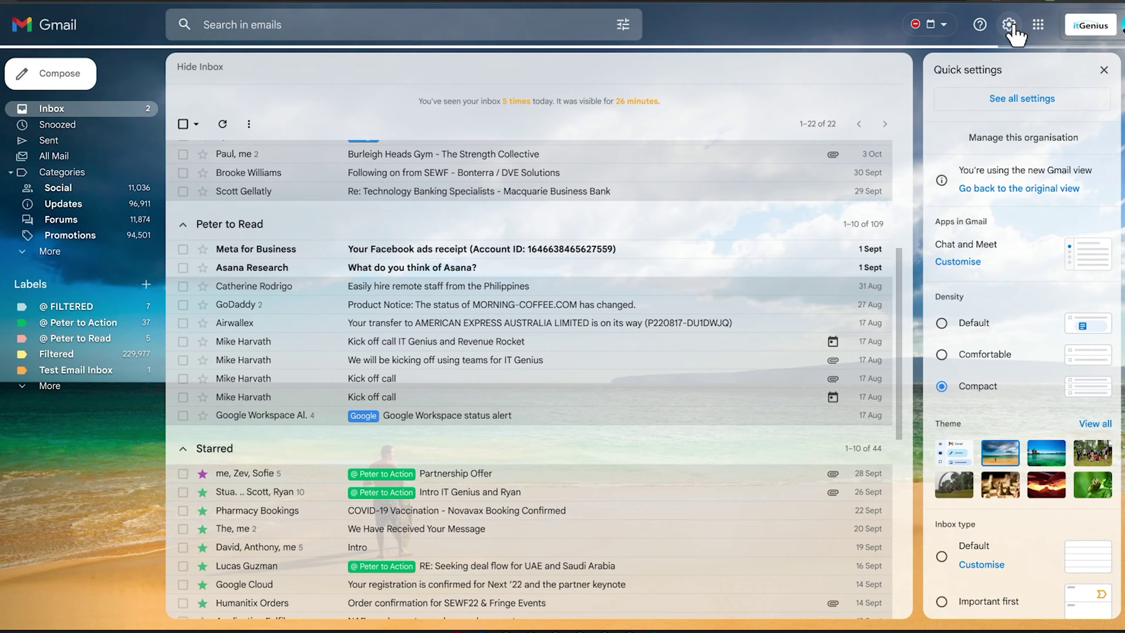
scroll(1008, 258, down, 5)
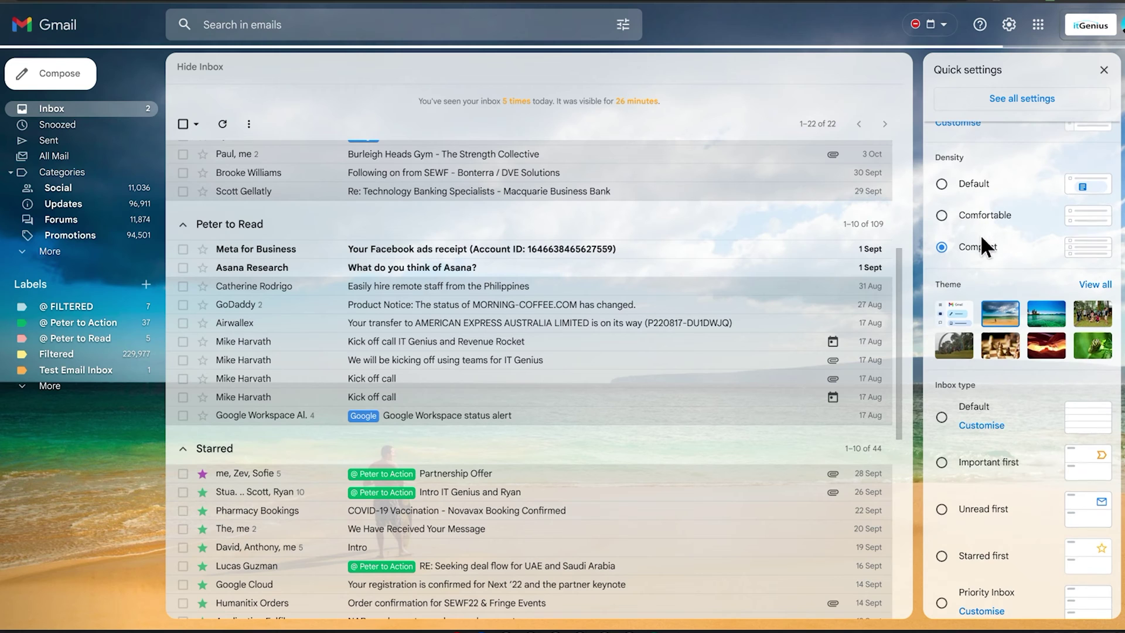
scroll(979, 234, down, 5)
scroll(980, 234, up, 4)
scroll(979, 237, up, 1)
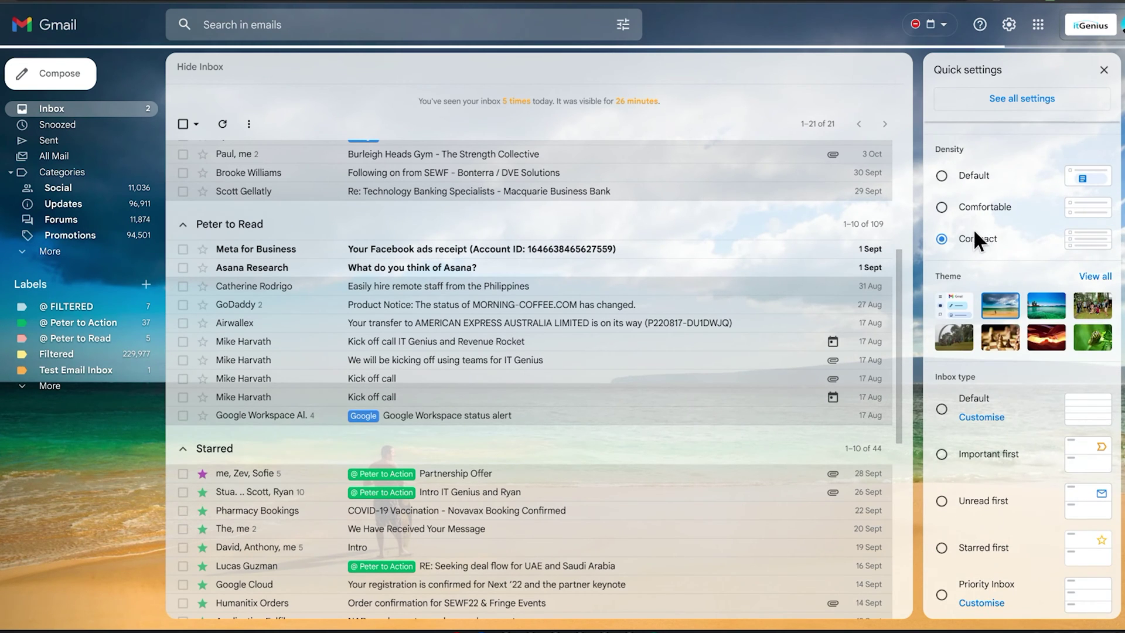
scroll(1010, 278, down, 6)
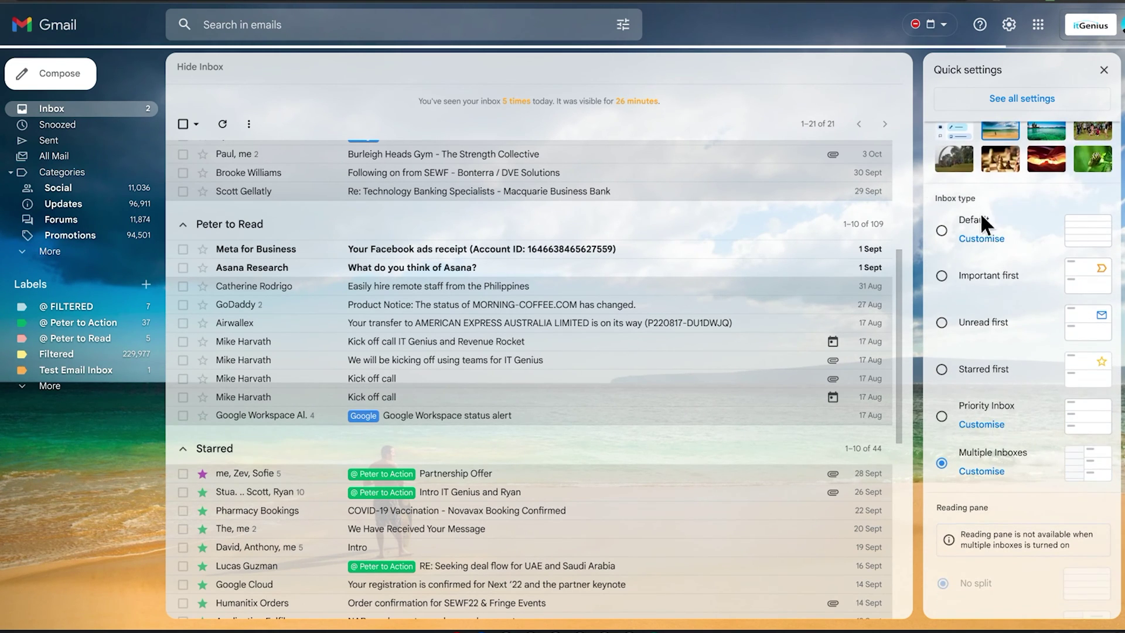
click(941, 230)
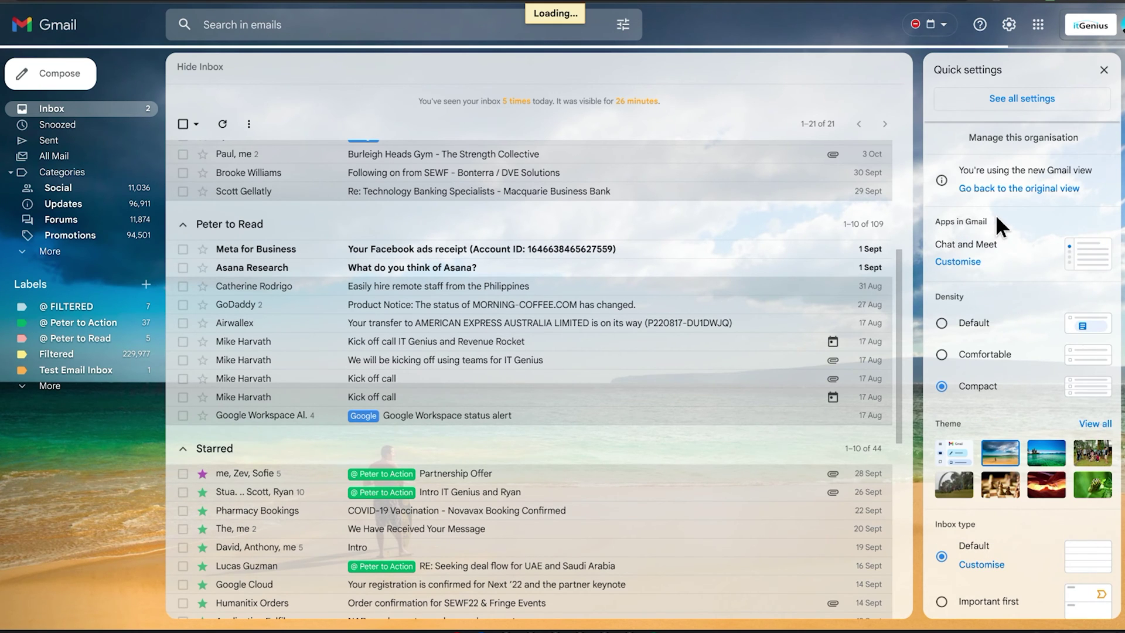
Customise the Default inbox by enabling the Promotions, Social and Updates category tabs, and save the selection
scroll(1035, 344, down, 4)
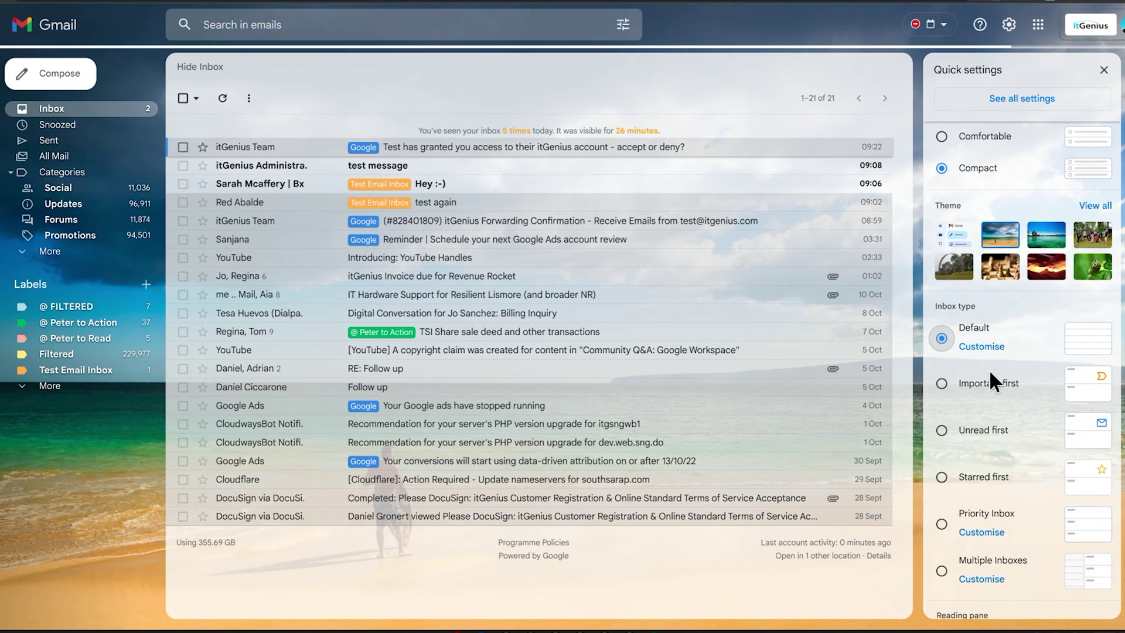
scroll(937, 394, down, 2)
scroll(937, 393, up, 2)
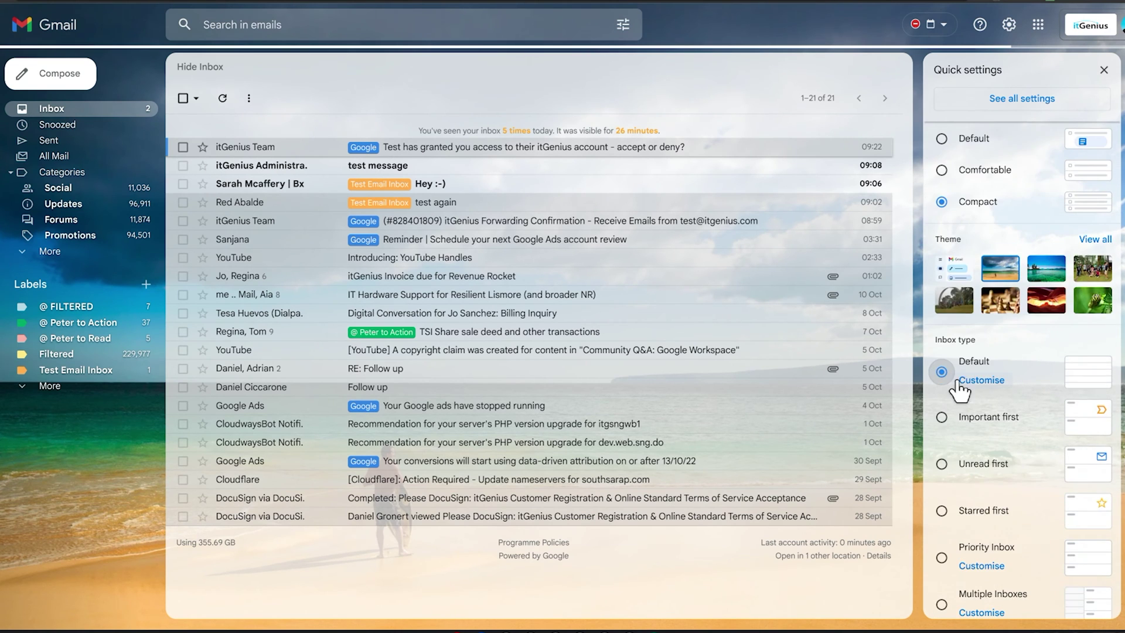
click(963, 384)
click(396, 264)
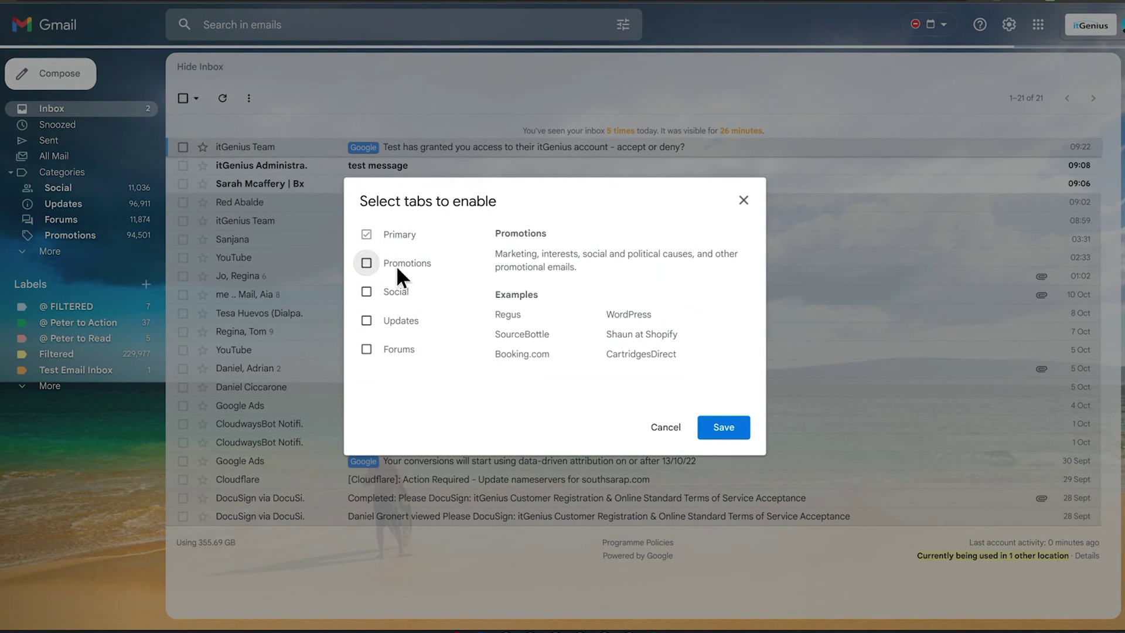
click(398, 291)
click(395, 319)
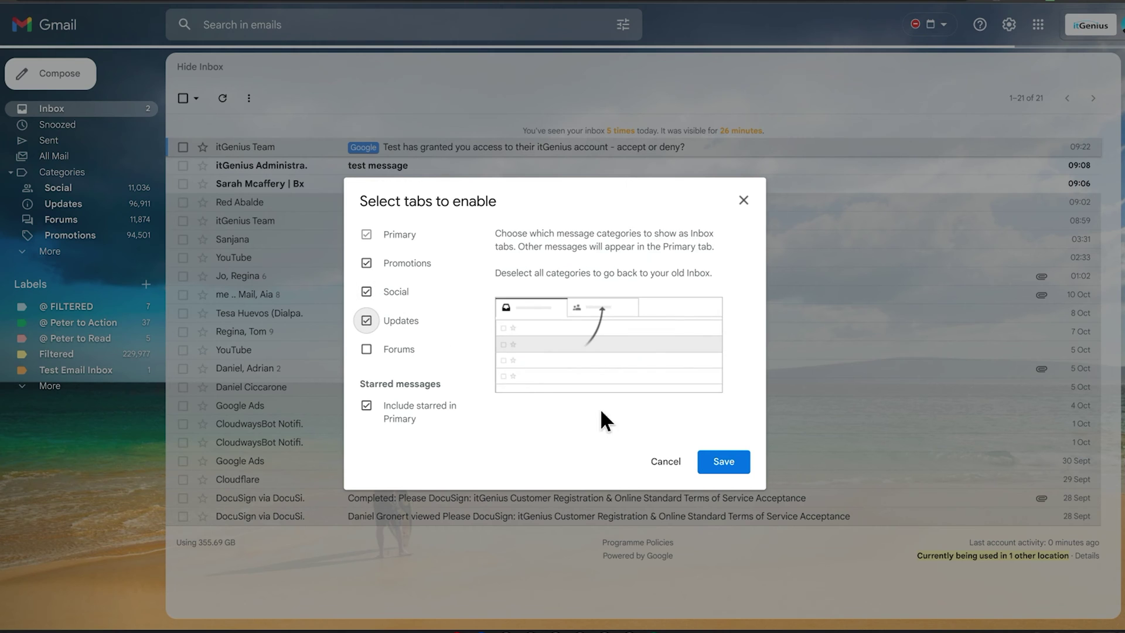
click(729, 462)
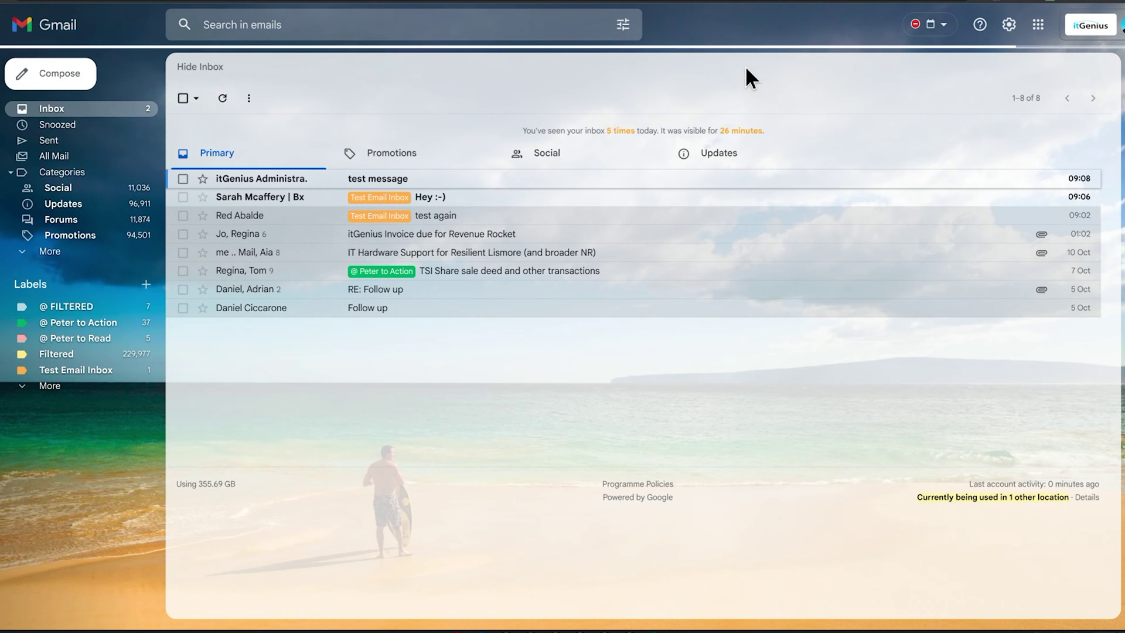
Look through the Promotions, Social and Updates categories of the inbox and return to Primary
click(421, 163)
click(557, 163)
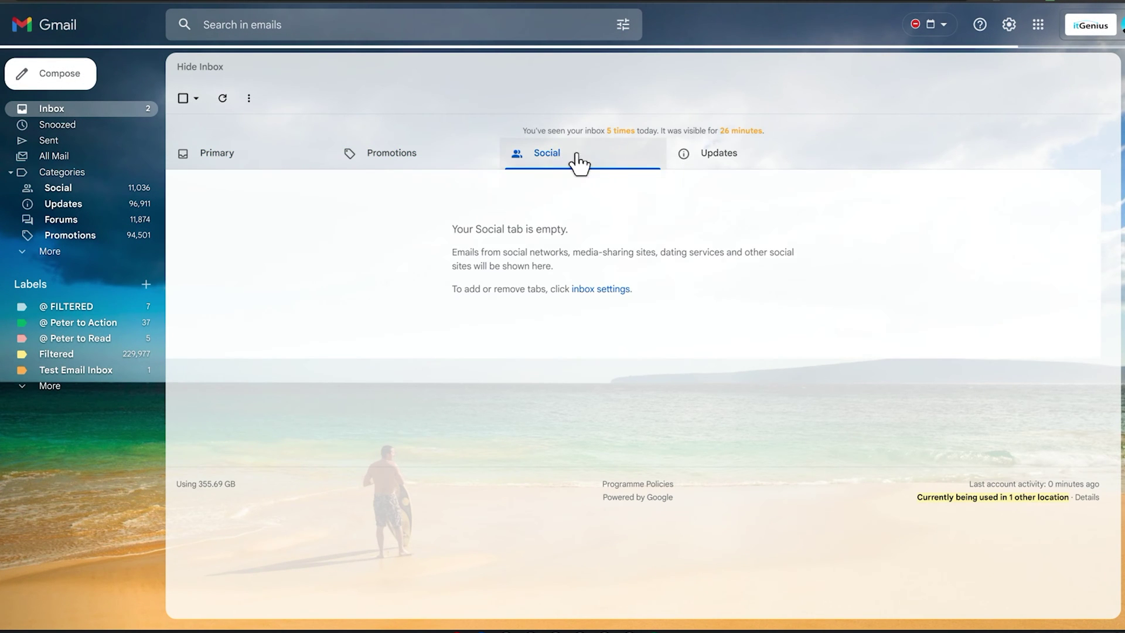
click(741, 164)
click(595, 159)
click(471, 165)
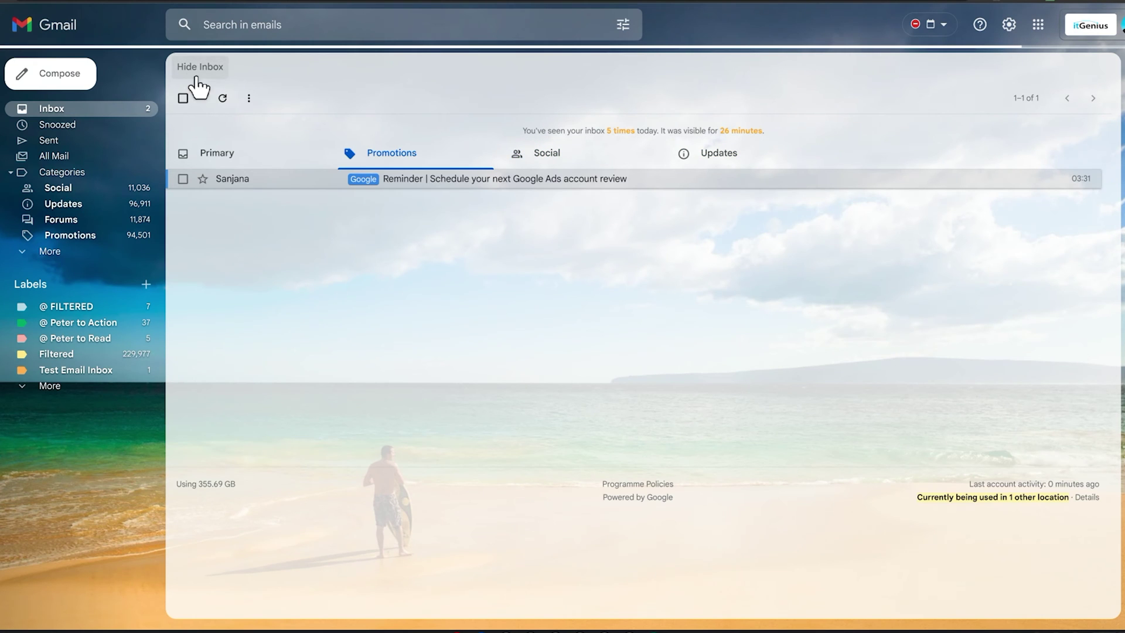
click(264, 156)
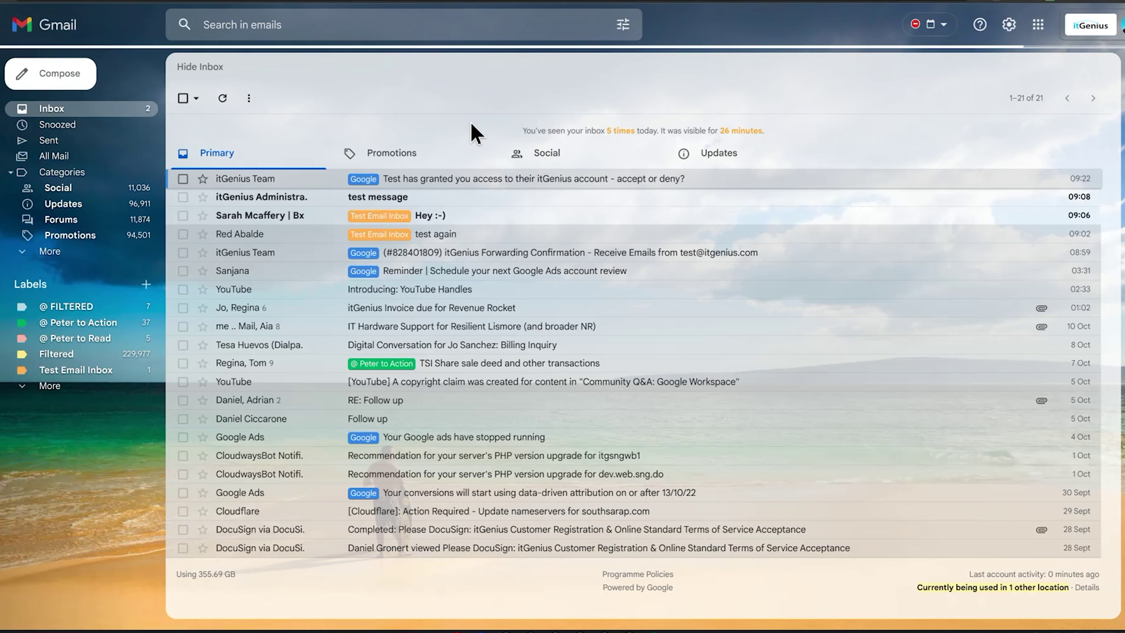
Set the inbox type back to Multiple Inboxes and review the stacked sections
click(1008, 25)
scroll(1057, 279, down, 4)
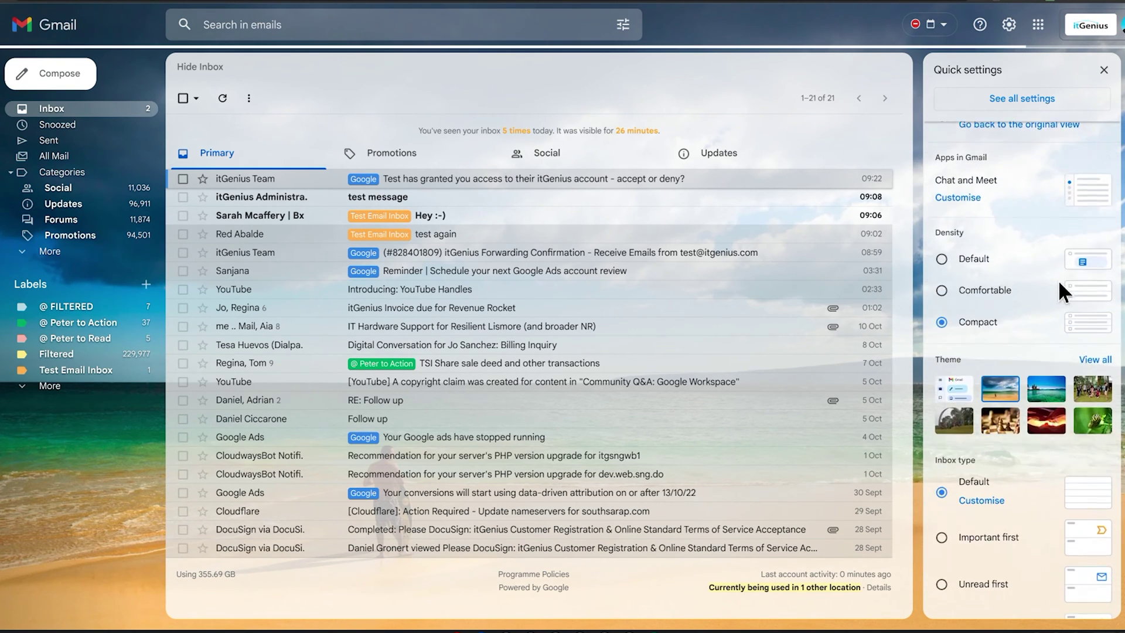
scroll(1059, 289, down, 2)
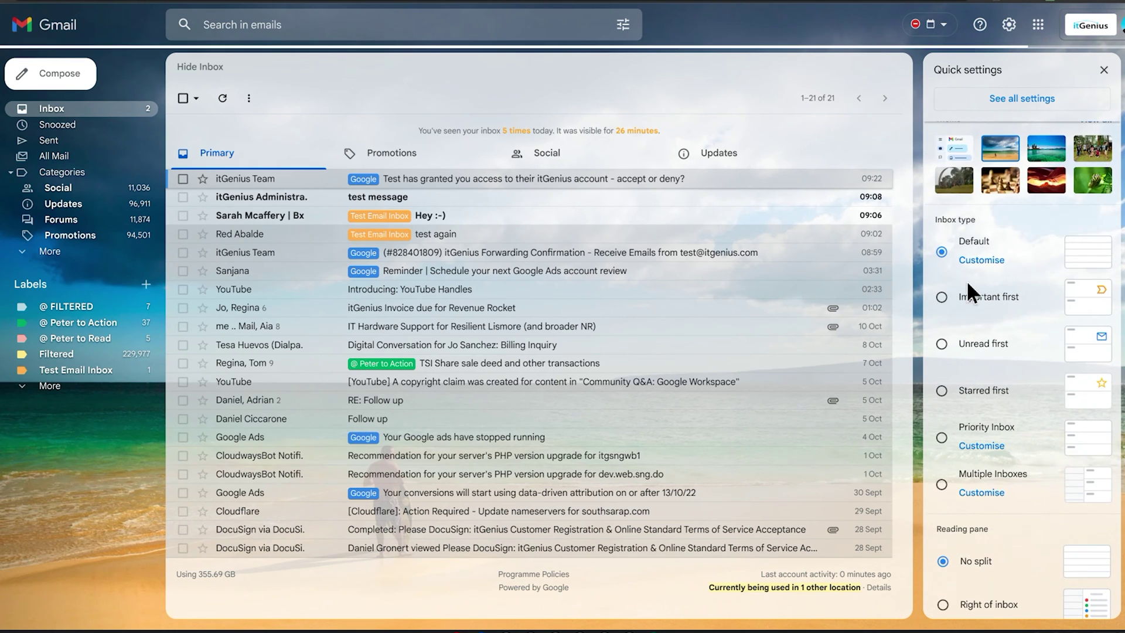
click(941, 488)
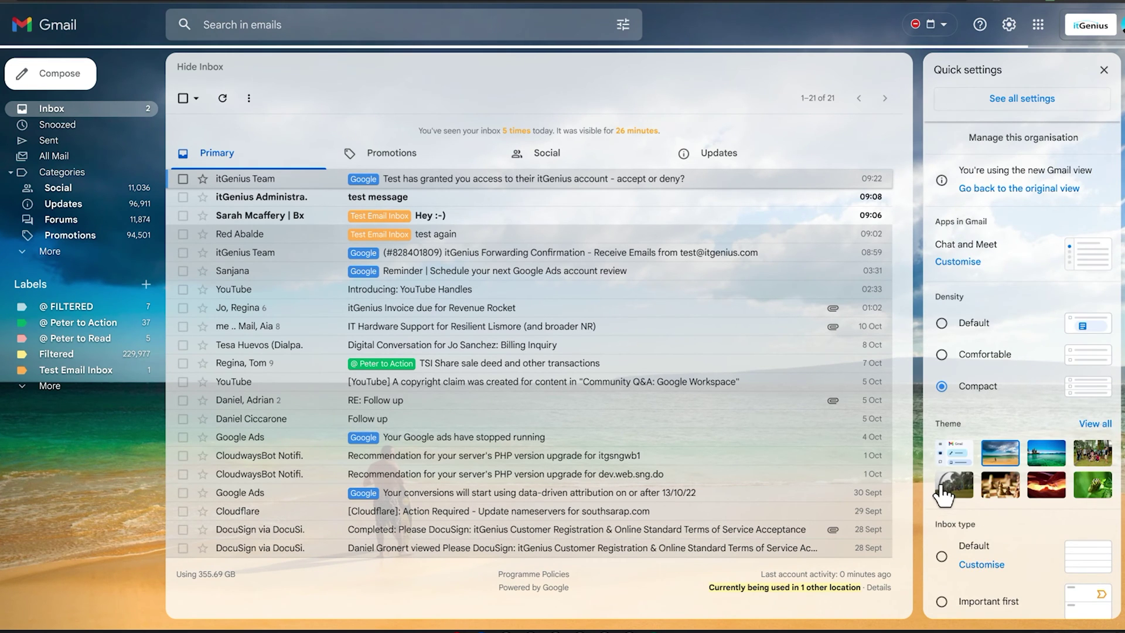
scroll(993, 375, down, 3)
scroll(996, 378, down, 2)
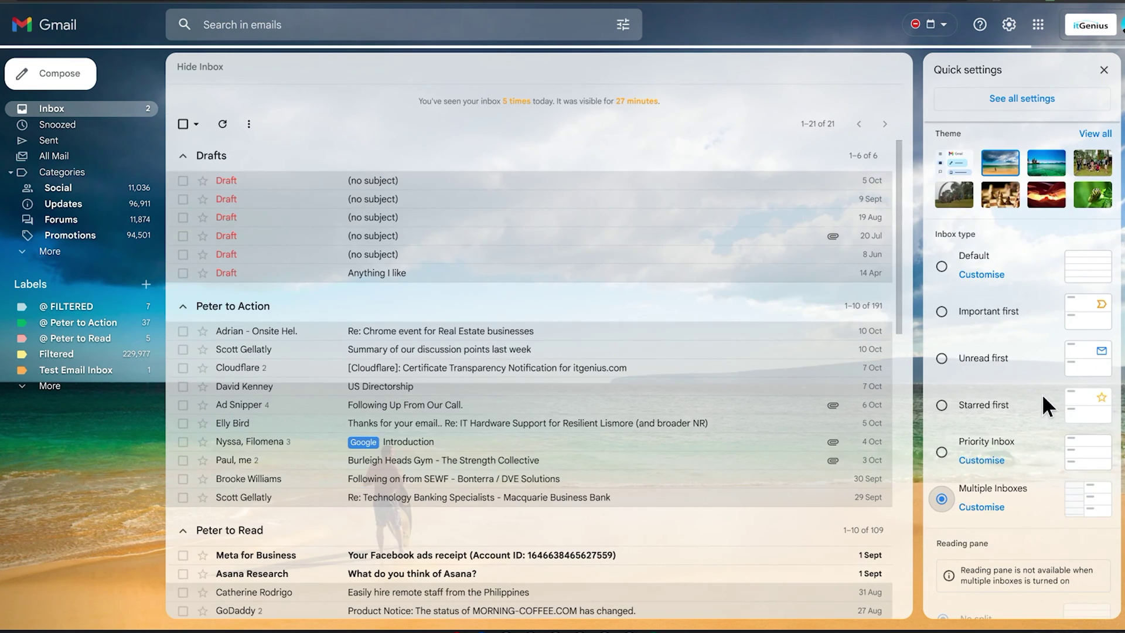
scroll(790, 176, down, 4)
scroll(788, 170, down, 10)
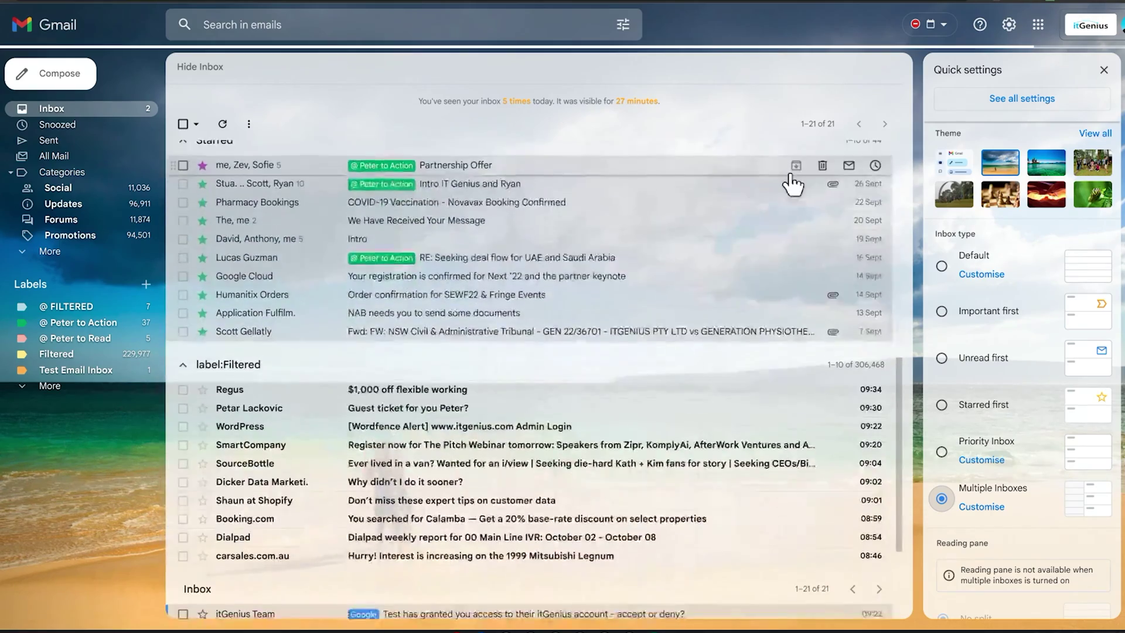
scroll(785, 223, up, 15)
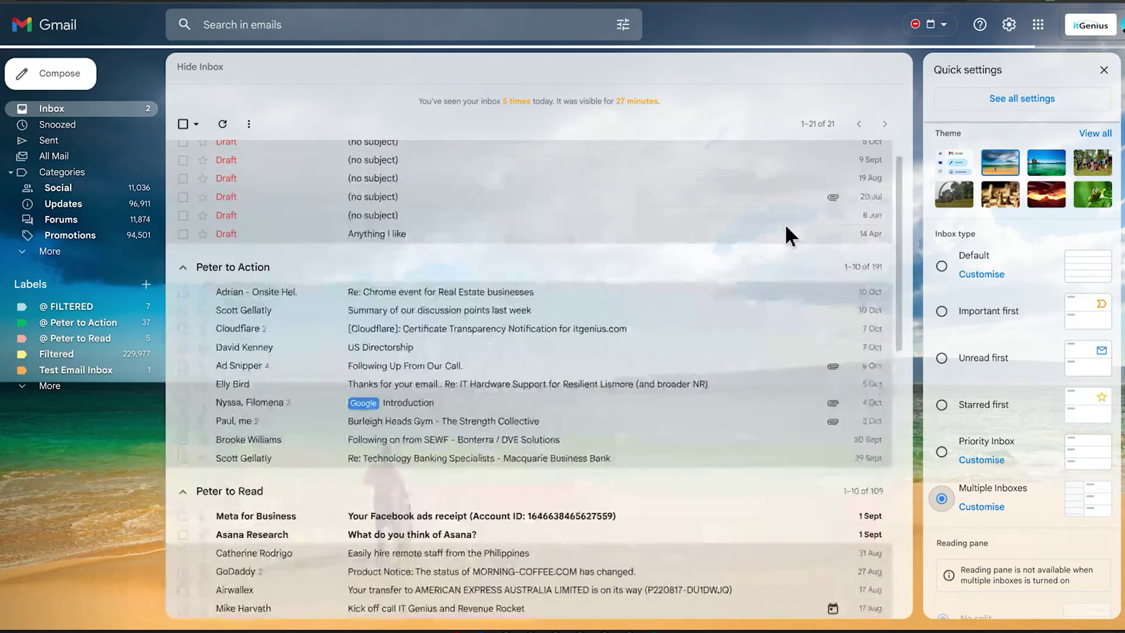
Switch to the browser window with the test account's mail settings and open that account's inbox
click(498, 629)
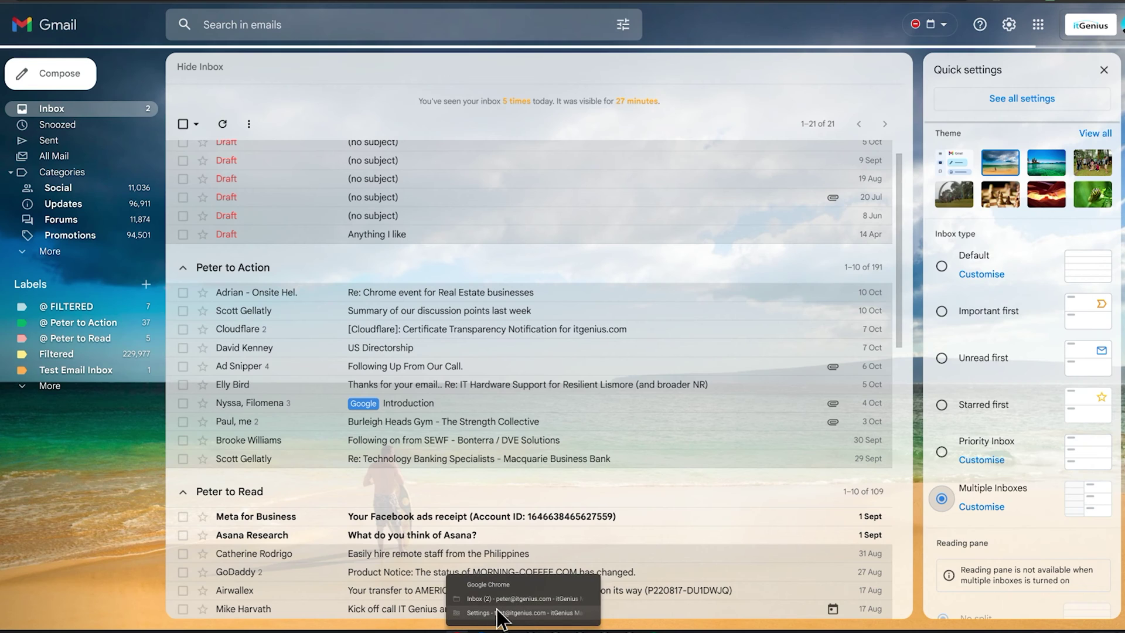
click(502, 613)
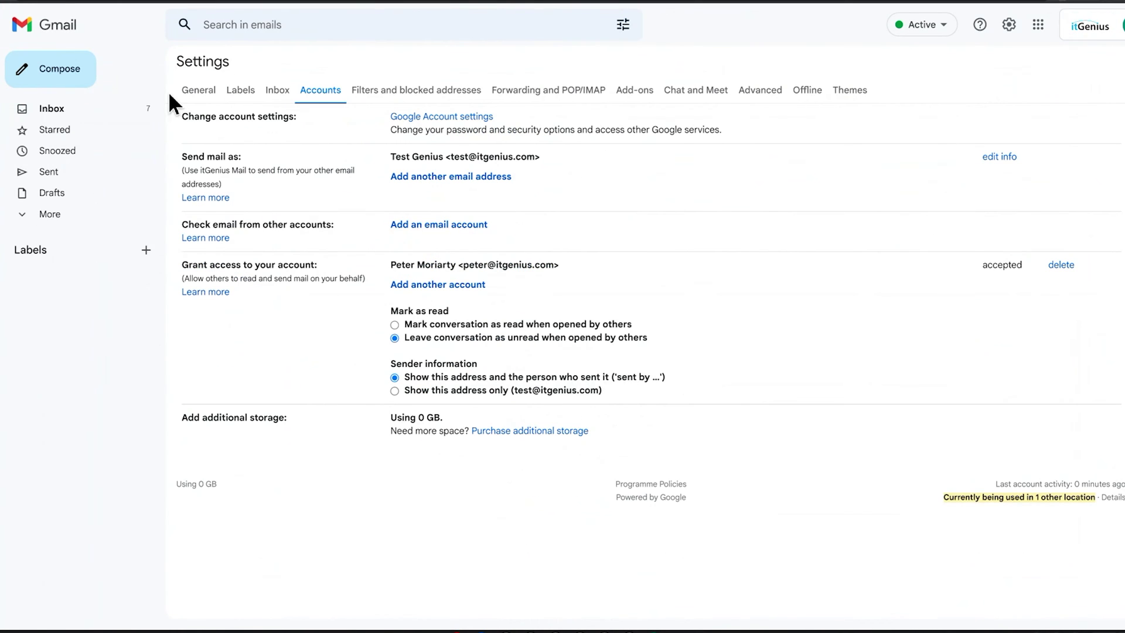
click(83, 111)
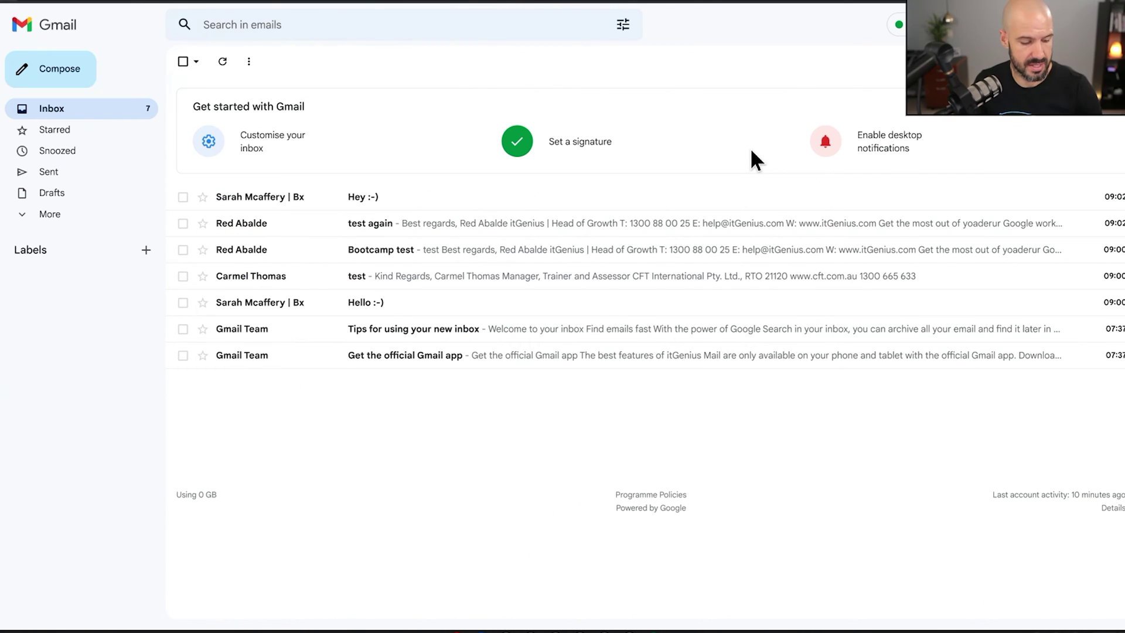
Set the test account's inbox type to Multiple Inboxes and open its customisation settings
click(1009, 25)
scroll(1057, 222, down, 4)
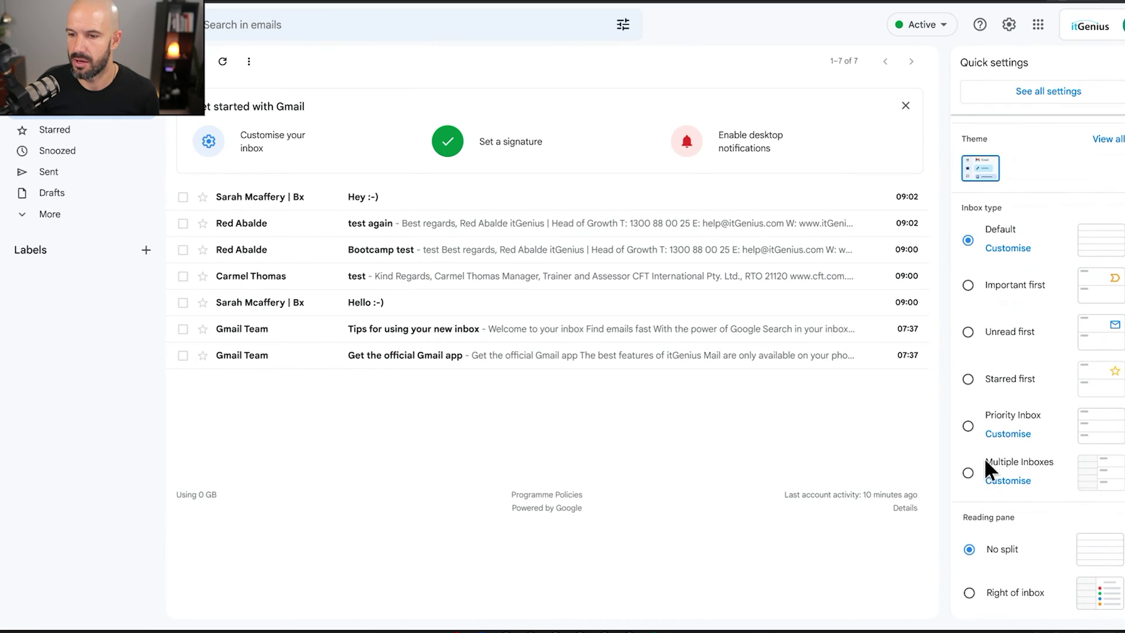
click(968, 473)
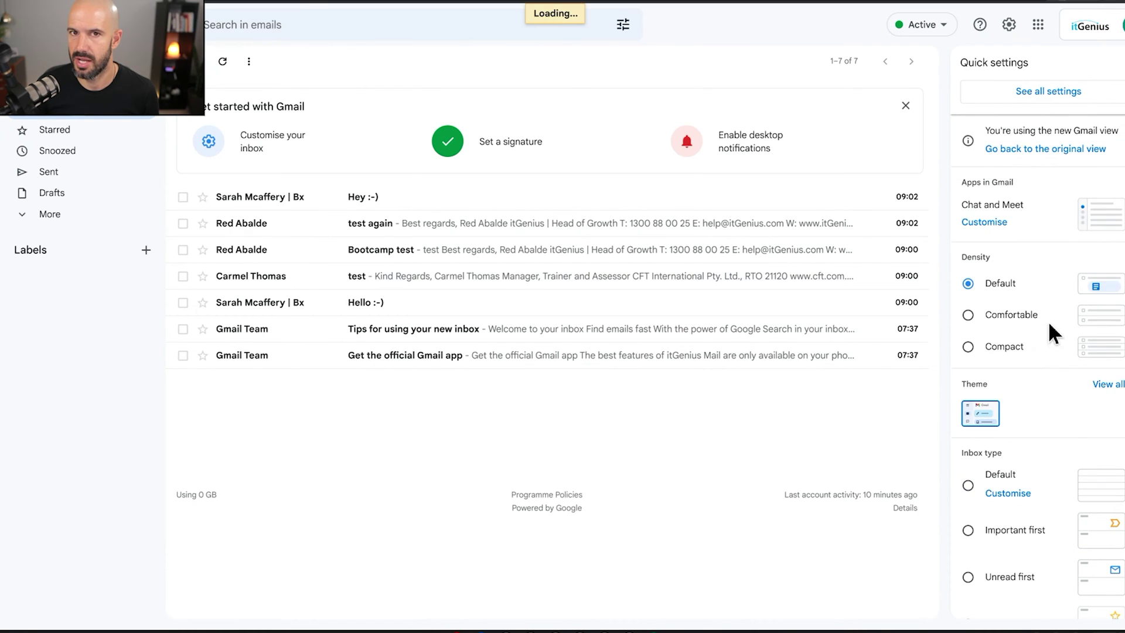
scroll(1047, 321, down, 3)
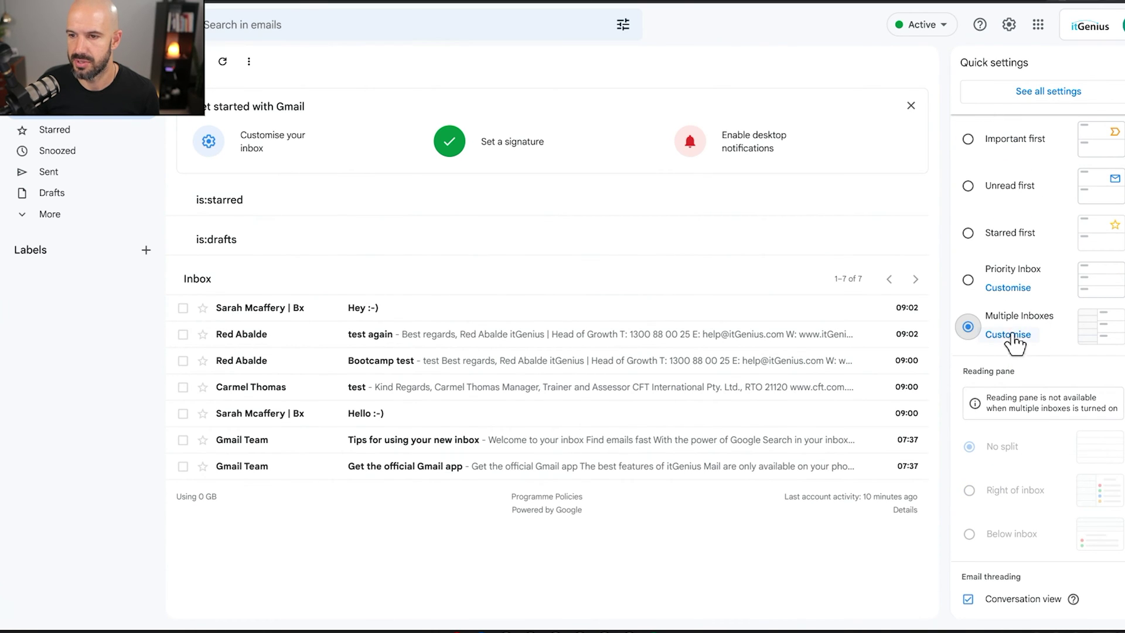
click(1019, 335)
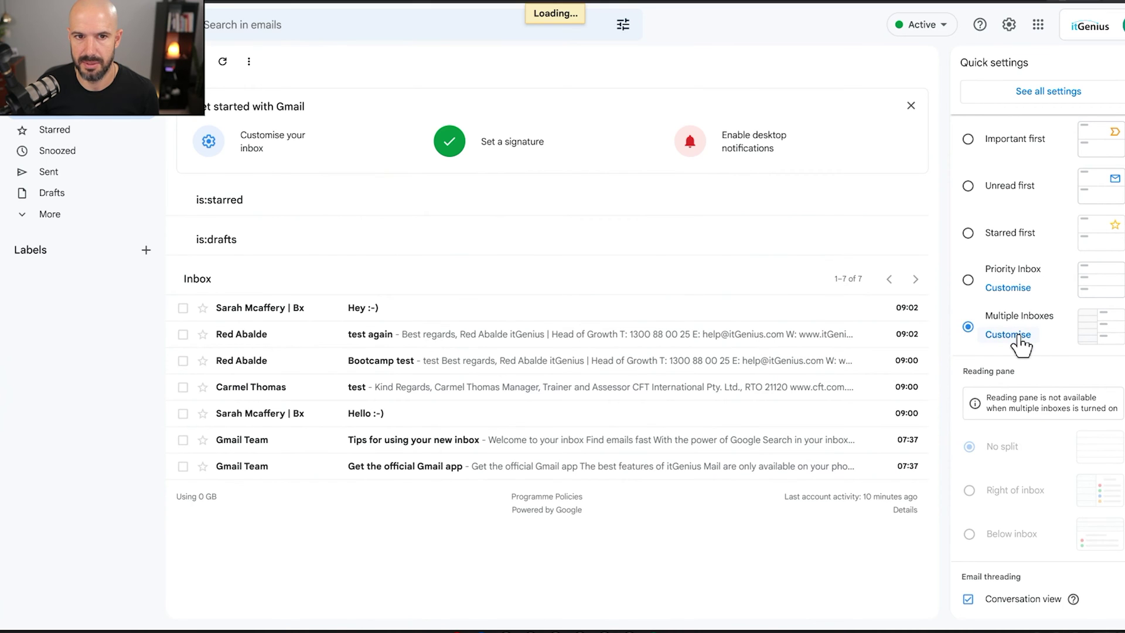
Name the is:starred section "Starred" and the is:drafts section "Drafts" in the multiple inbox sections
scroll(345, 178, down, 5)
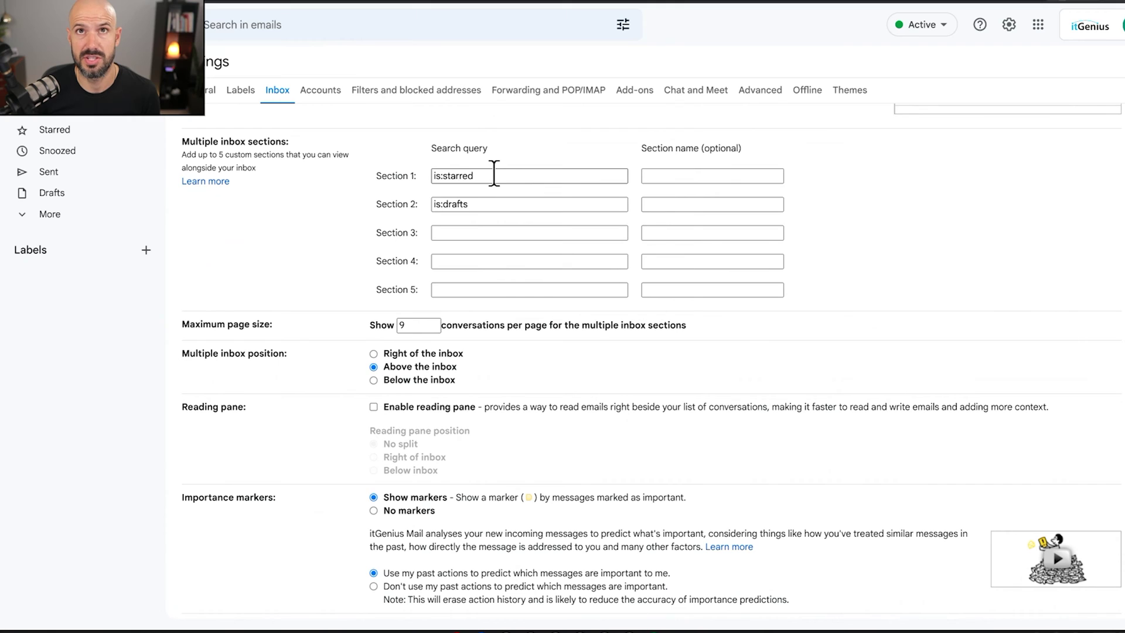
drag(494, 173, 391, 170)
drag(487, 205, 386, 205)
click(424, 208)
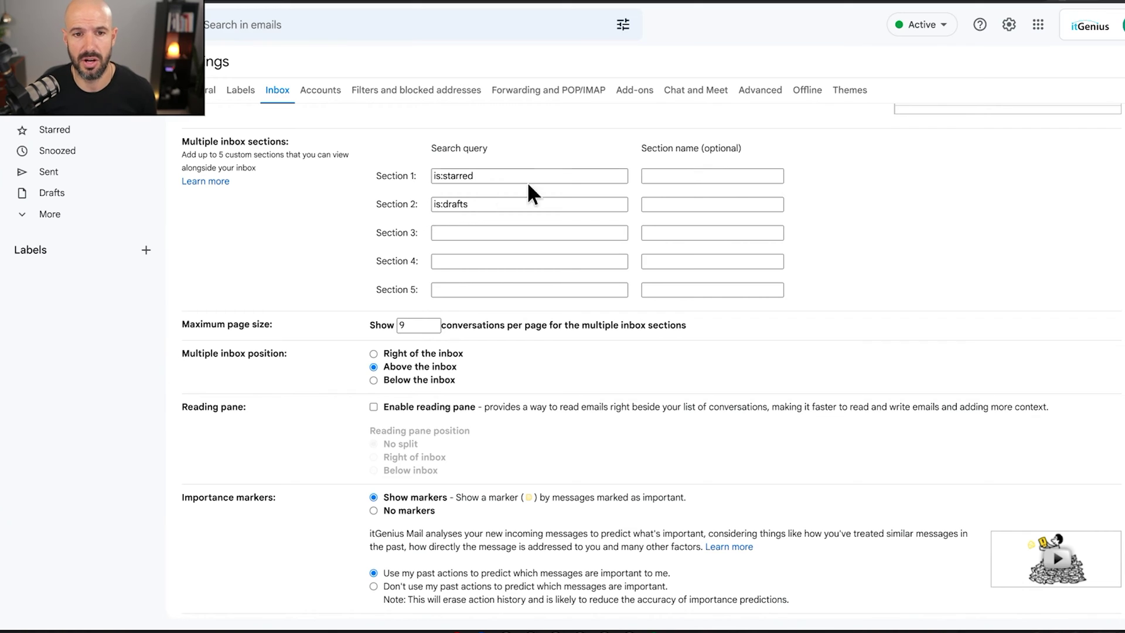
click(676, 176)
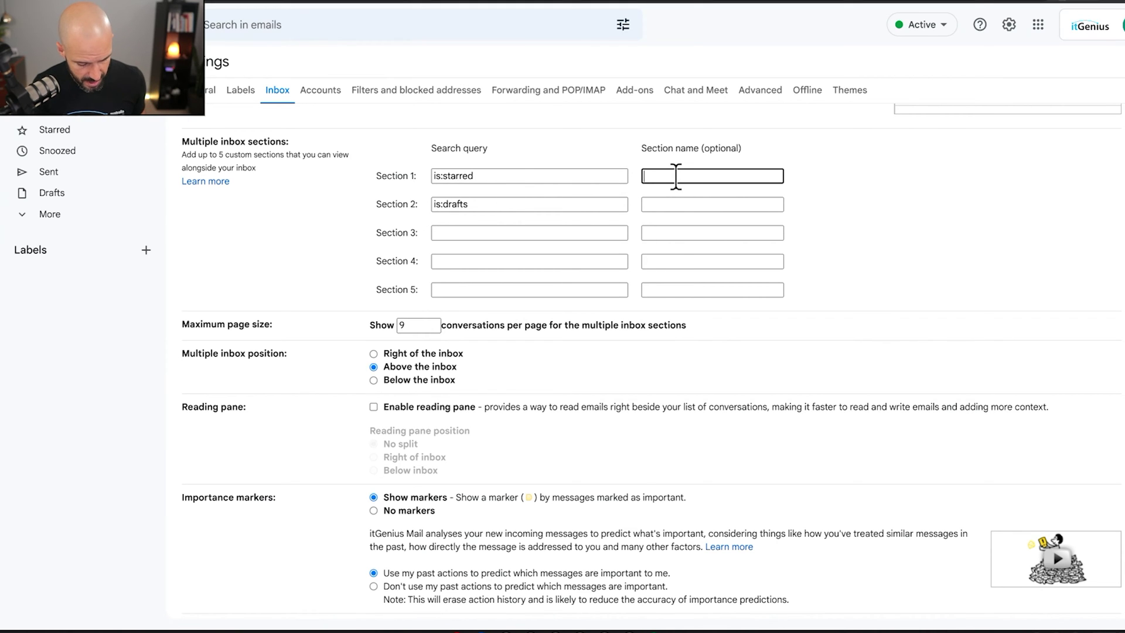
key(Tab)
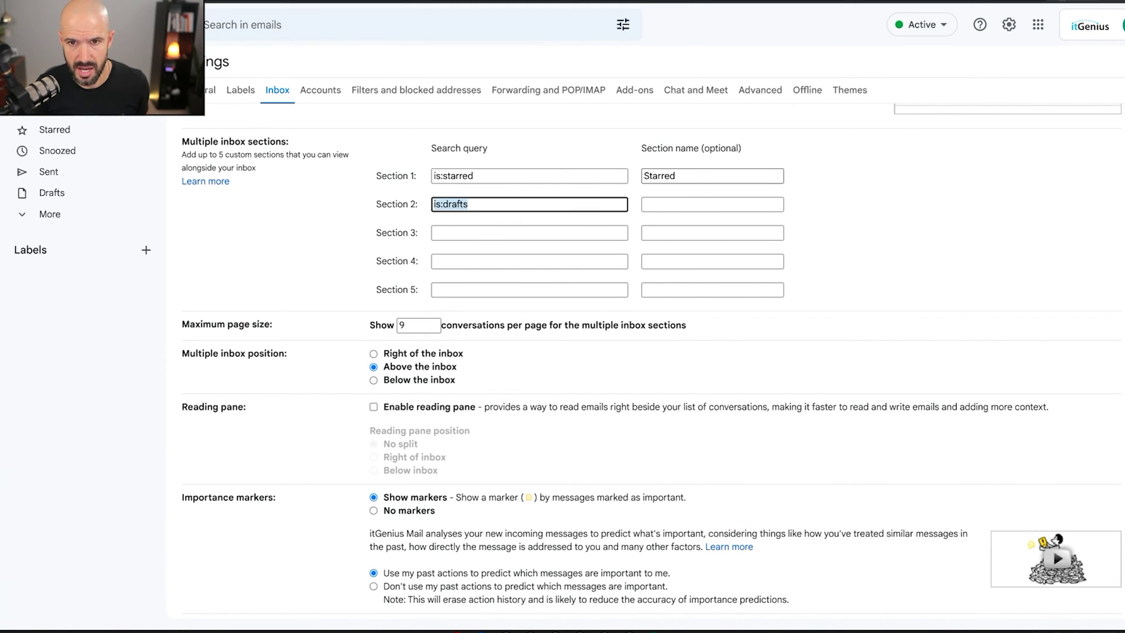
key(Tab)
text(Draf)
click(808, 196)
Review the maximum page size and multiple inbox position options and save the inbox settings
scroll(424, 305, down, 1)
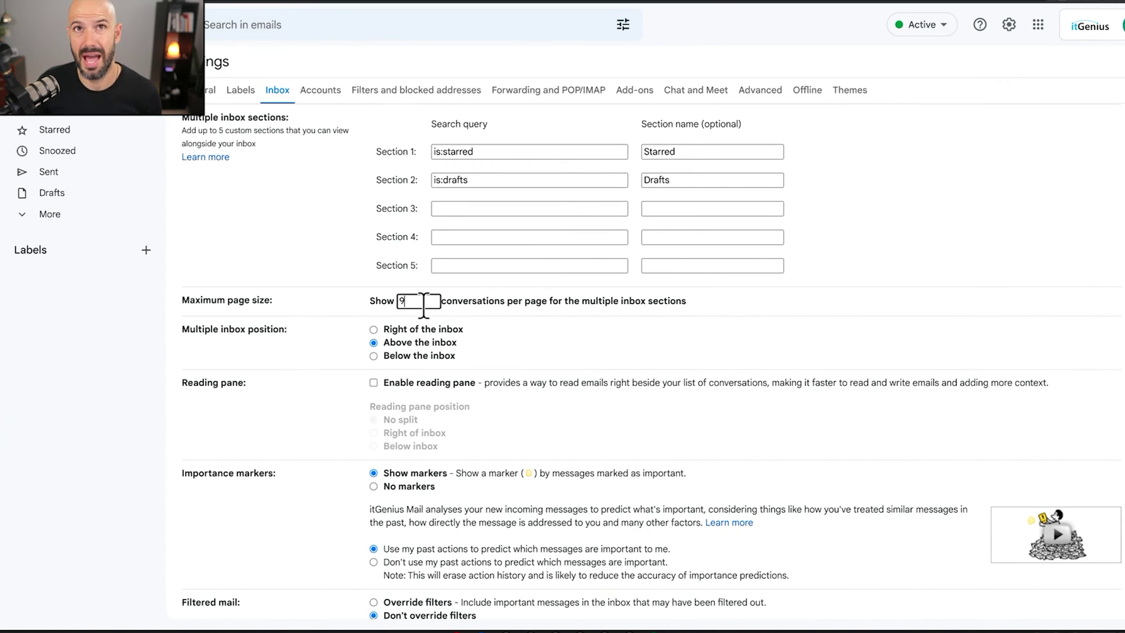
scroll(423, 305, down, 1)
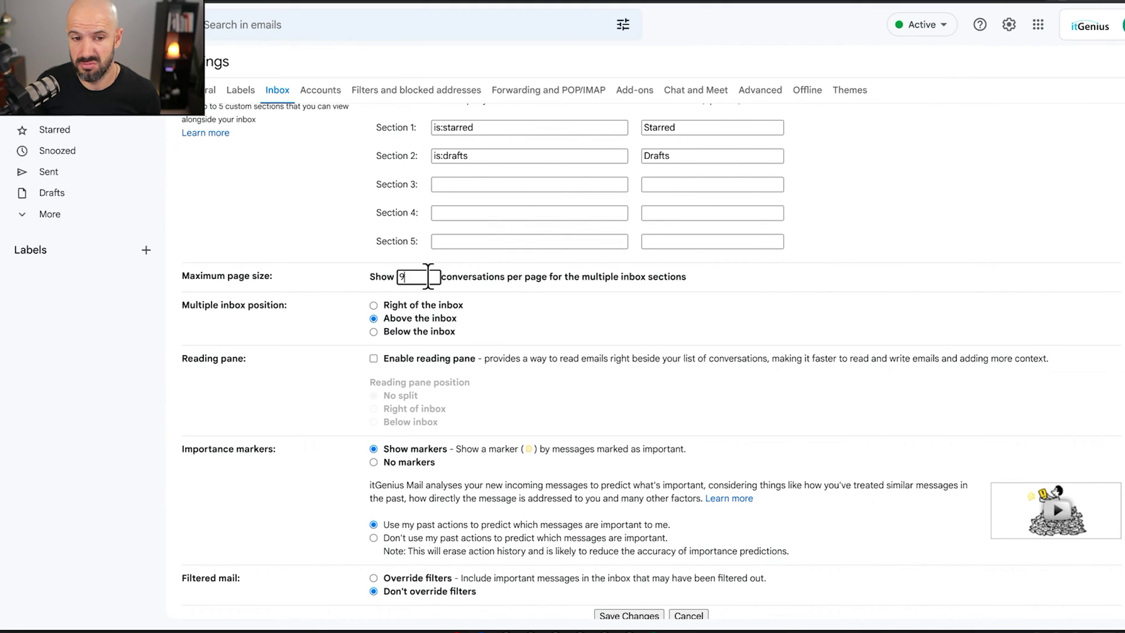
scroll(410, 275, down, 2)
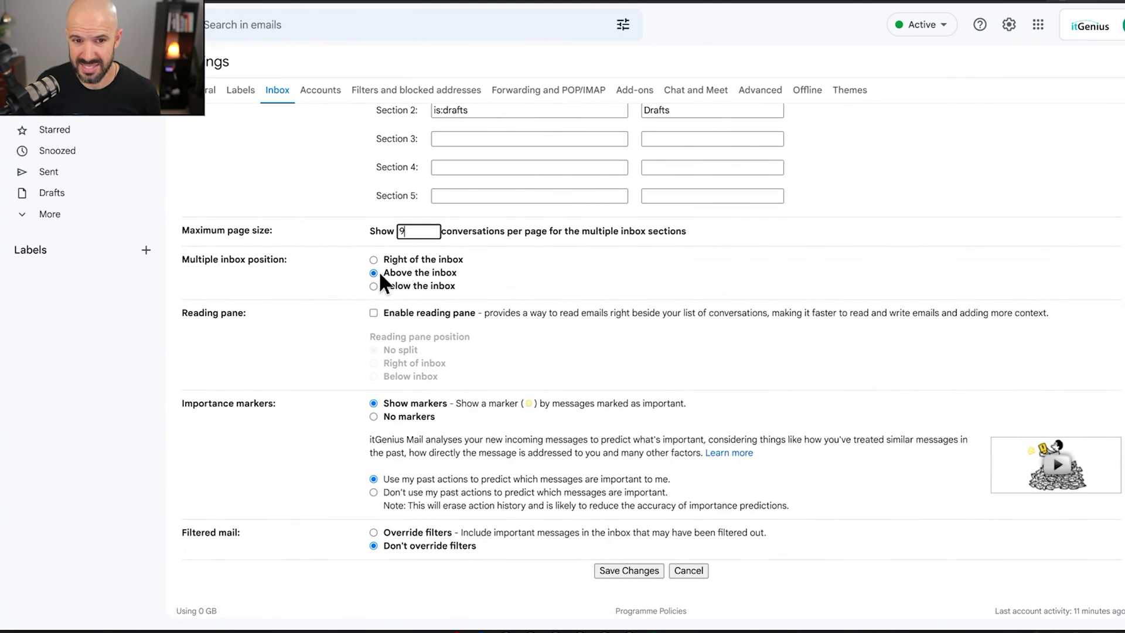
click(444, 311)
click(444, 310)
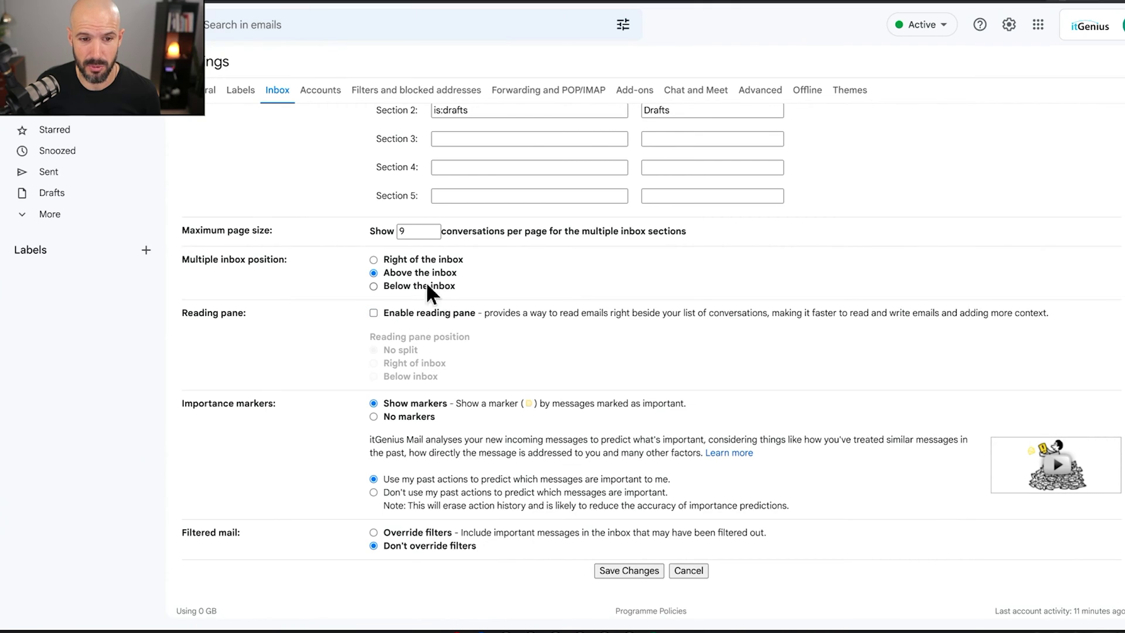
click(626, 572)
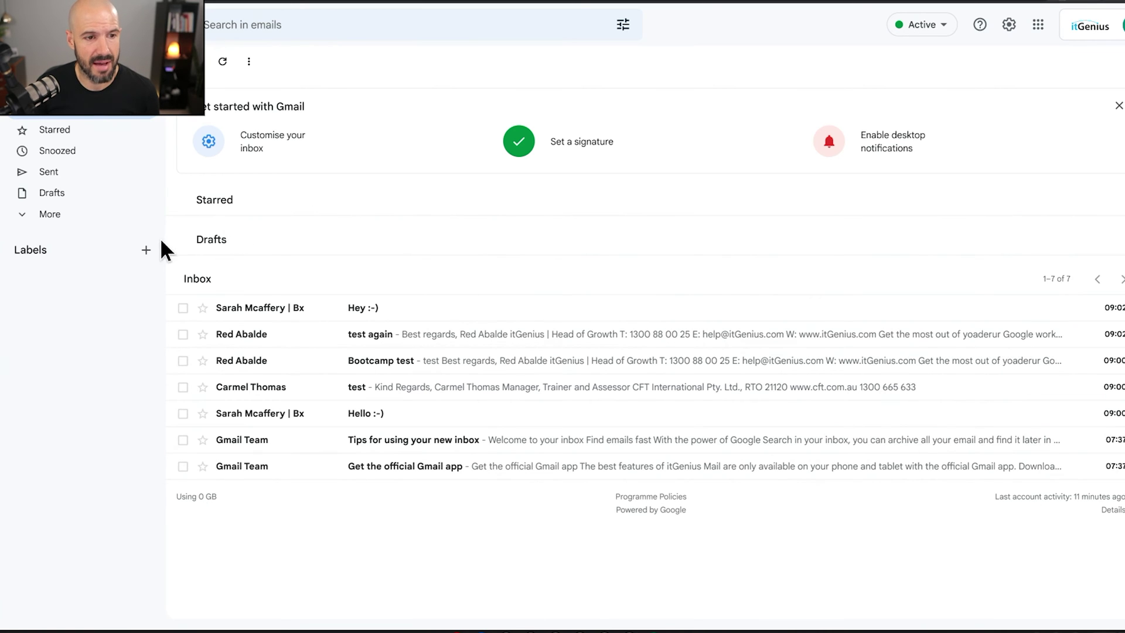
Create a new label named "Bills to Pay"
click(146, 252)
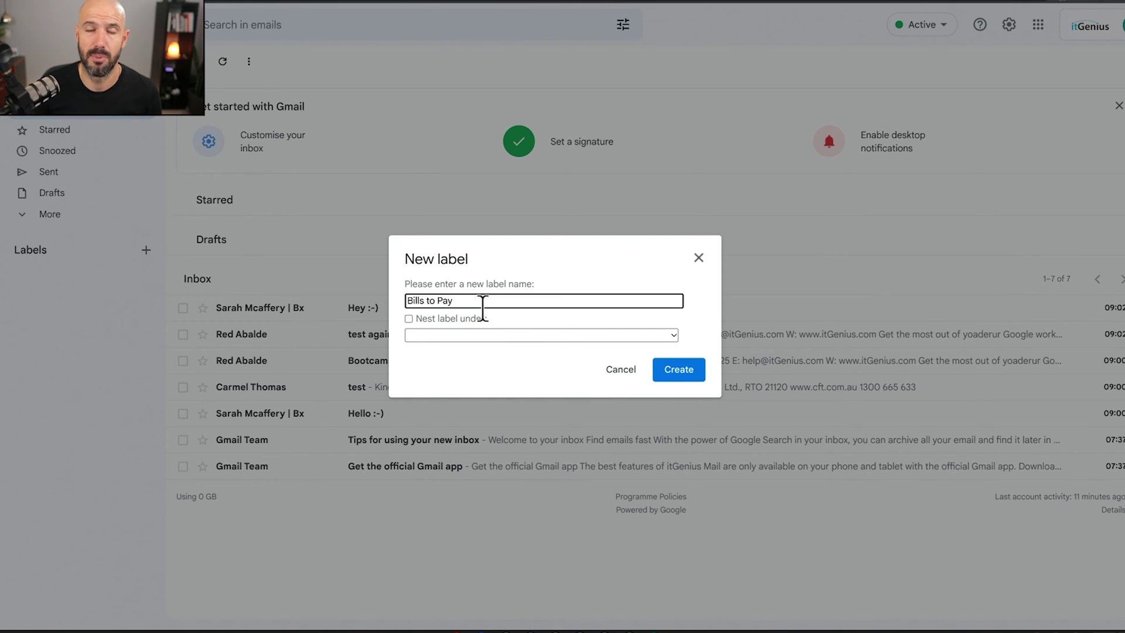
click(677, 375)
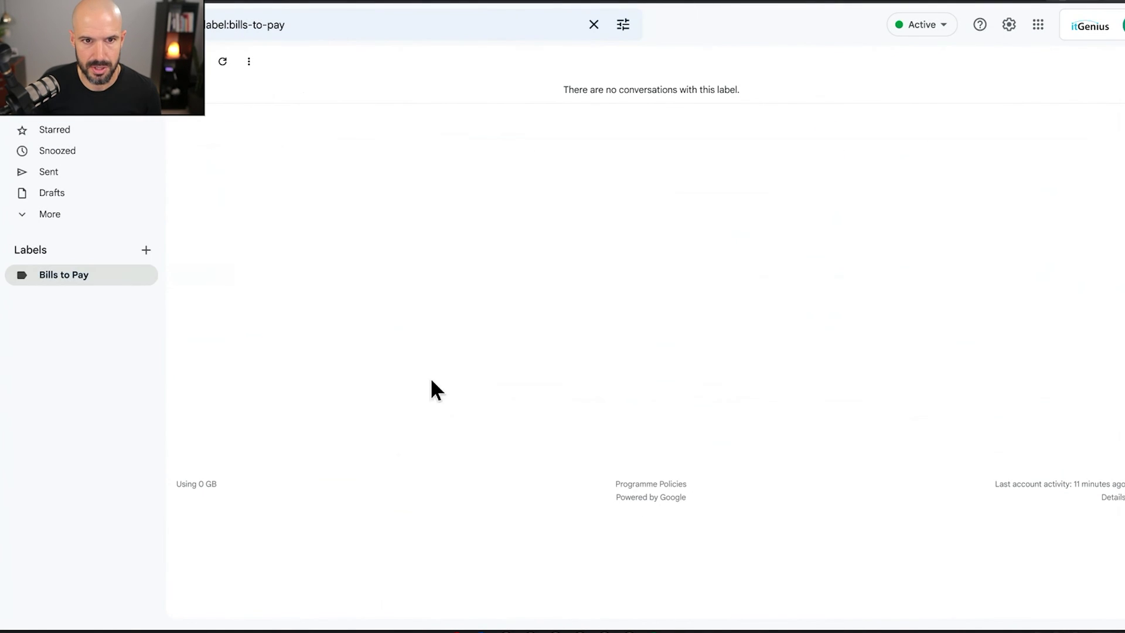
Add a third inbox section with the query "label:Bills to Pay" and the name "Bills to Pay", and save the changes
click(1008, 25)
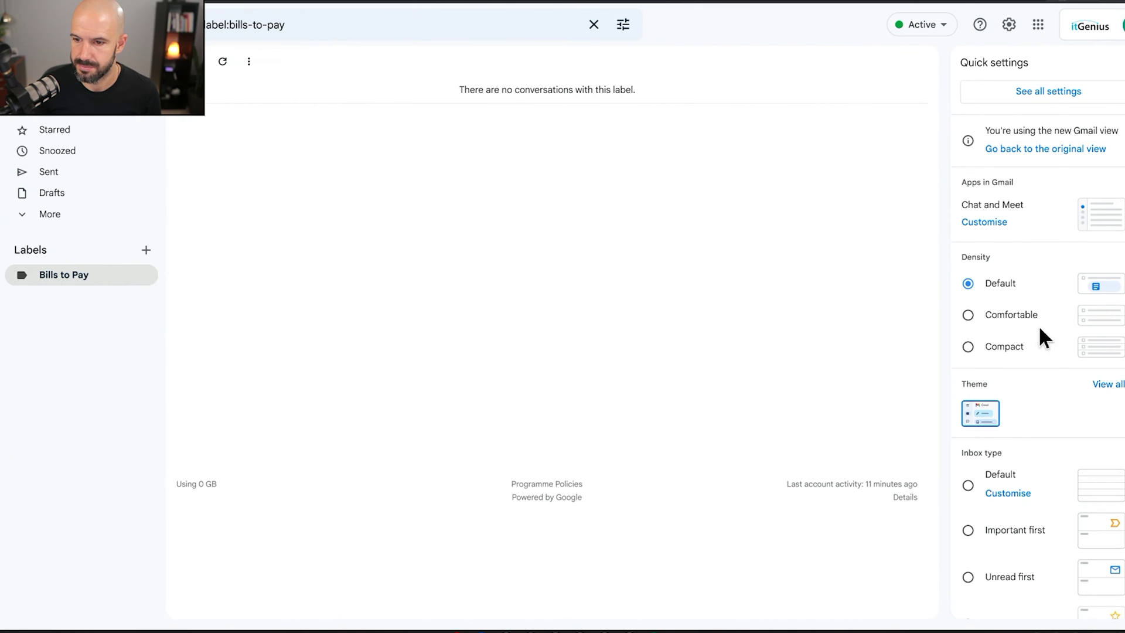
scroll(1039, 323, down, 3)
click(1009, 558)
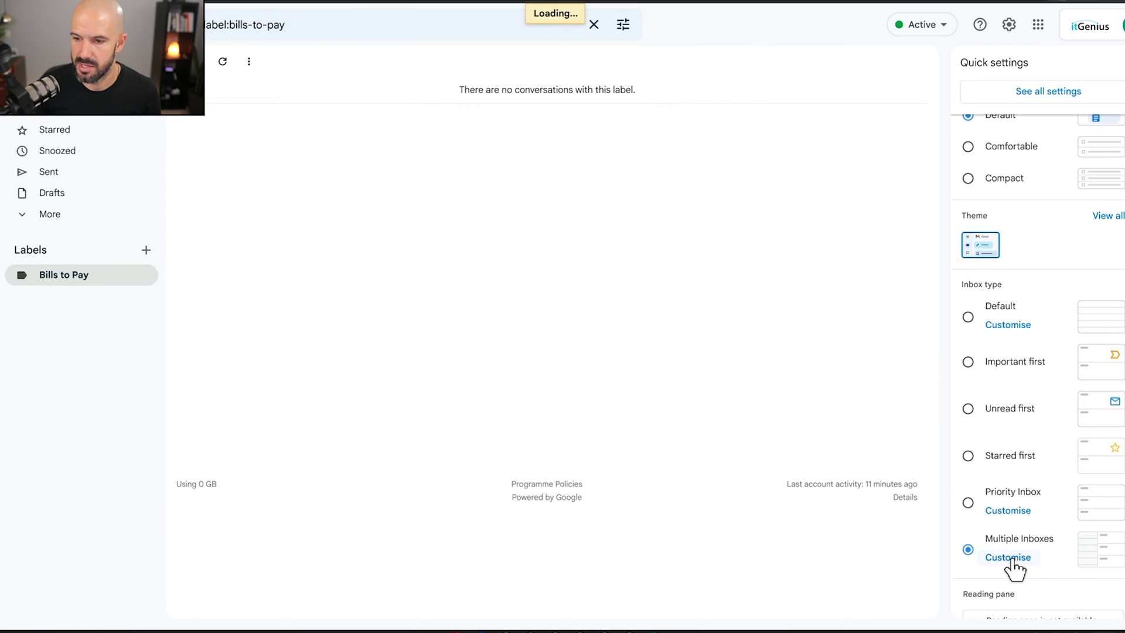
click(470, 234)
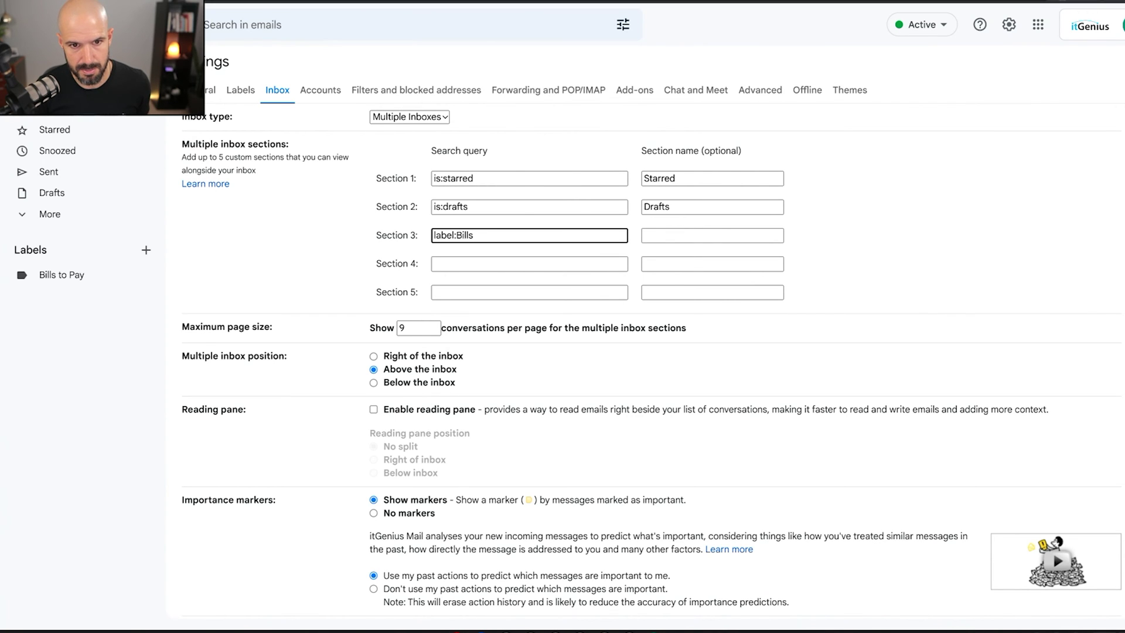
click(712, 235)
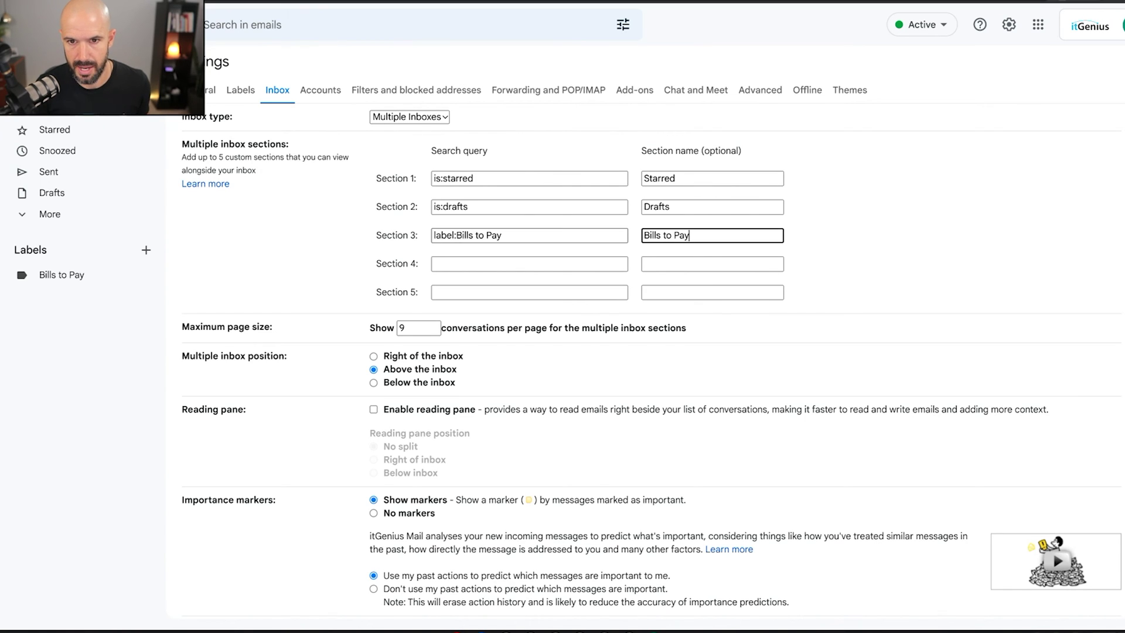
scroll(640, 427, down, 3)
click(627, 547)
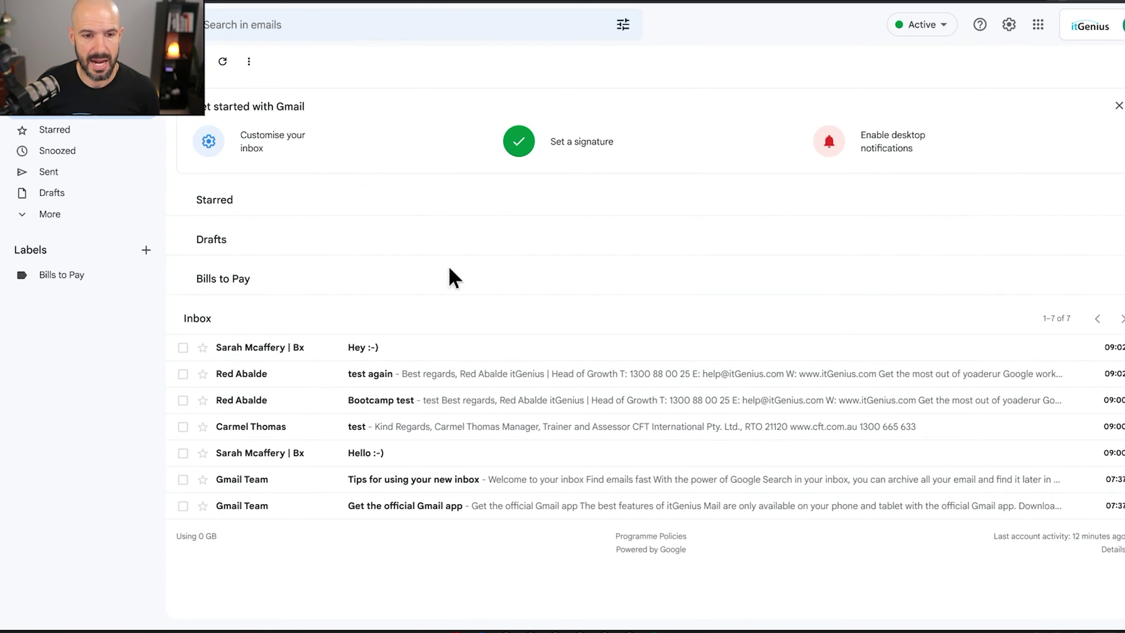
Open the "Hey :-)" email and move it to the Bills to Pay label
click(486, 347)
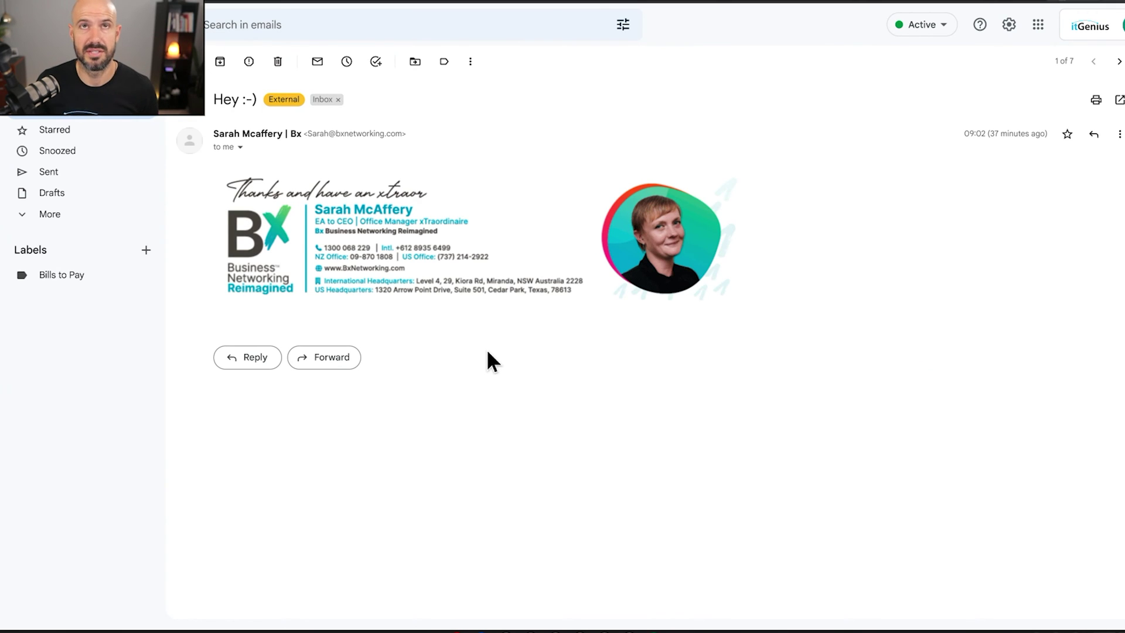
click(415, 62)
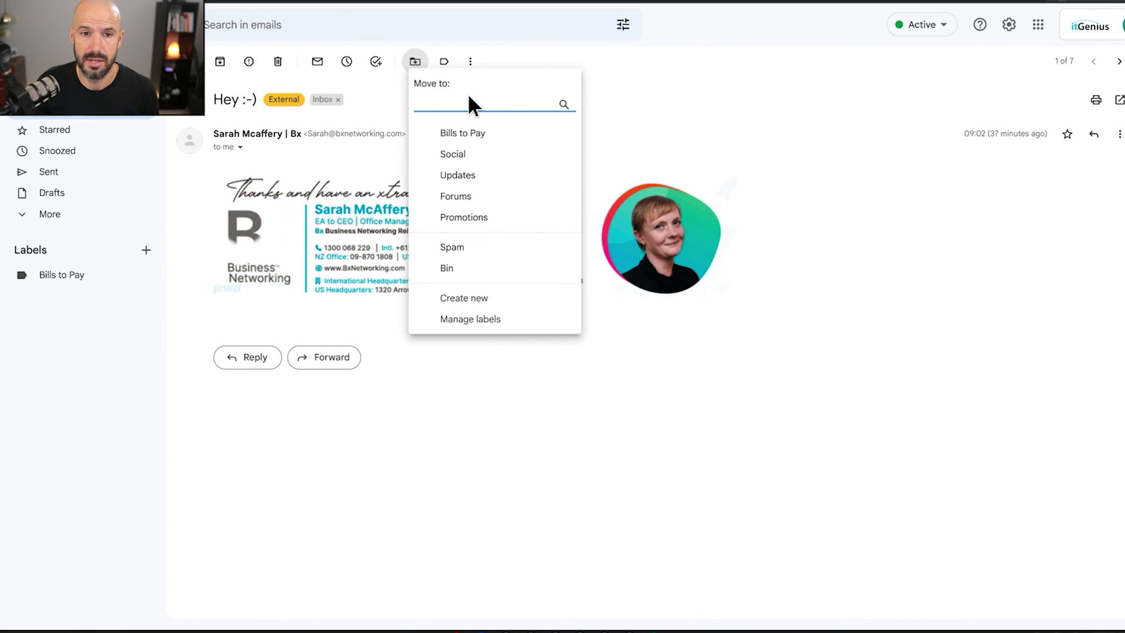
click(508, 140)
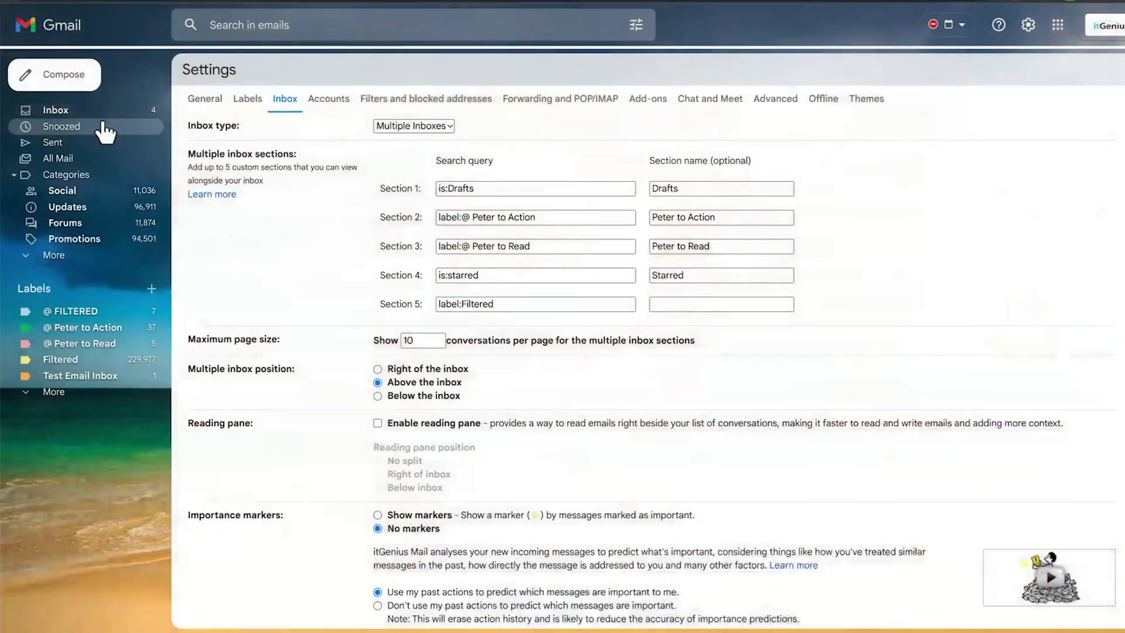
Leave the main account's inbox settings and look through the sections of its inbox
click(82, 111)
scroll(631, 188, up, 8)
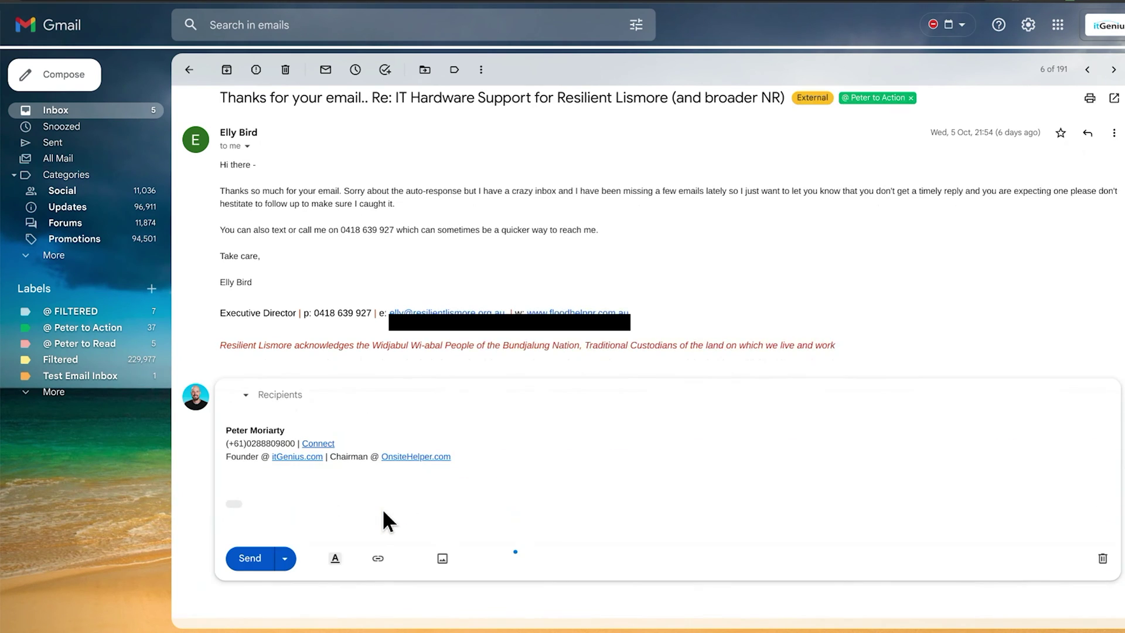
Draft a reply with placeholder text to the IT Hardware Support email and remove the green action label from the conversation
text(dfglkjdsfhlkdsfjhgldksfjghlkdsfgh)
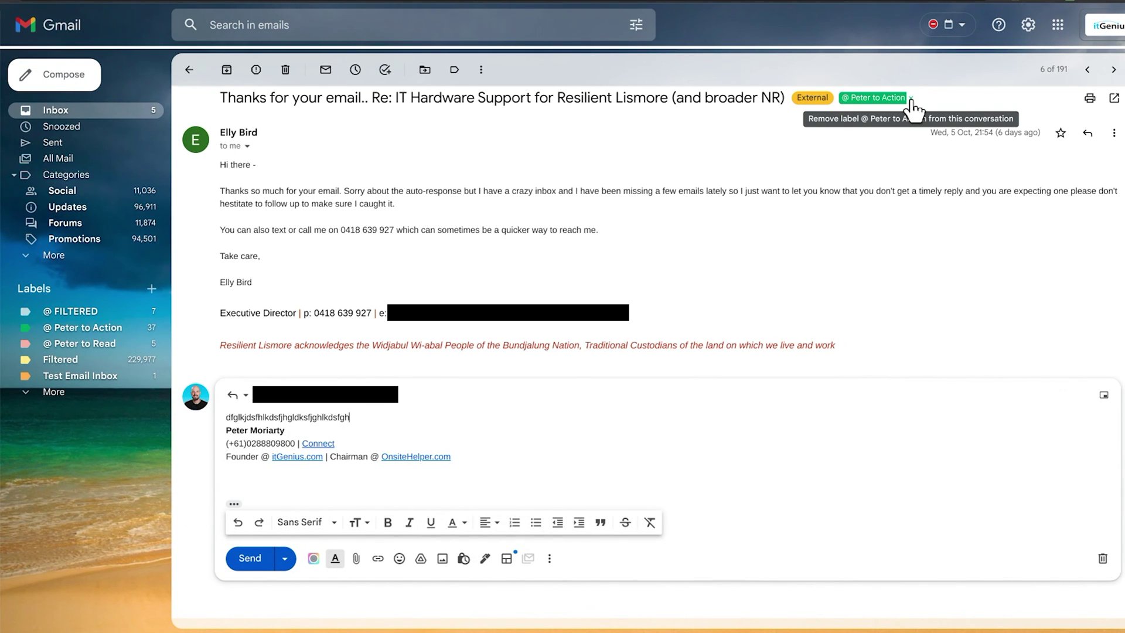
click(888, 117)
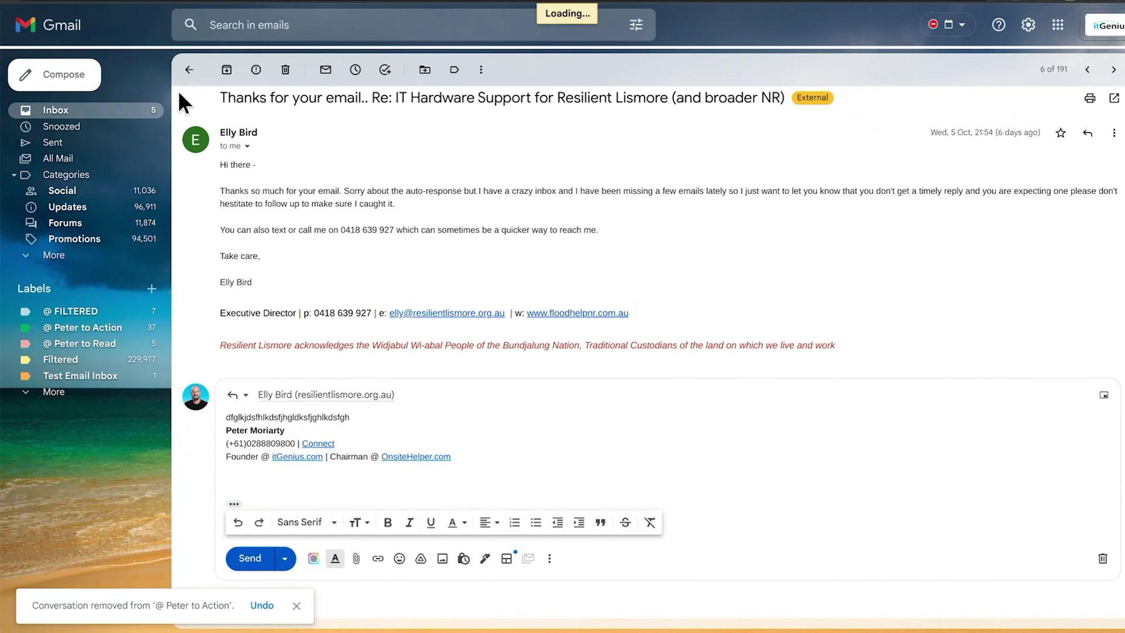
scroll(343, 537, down, 4)
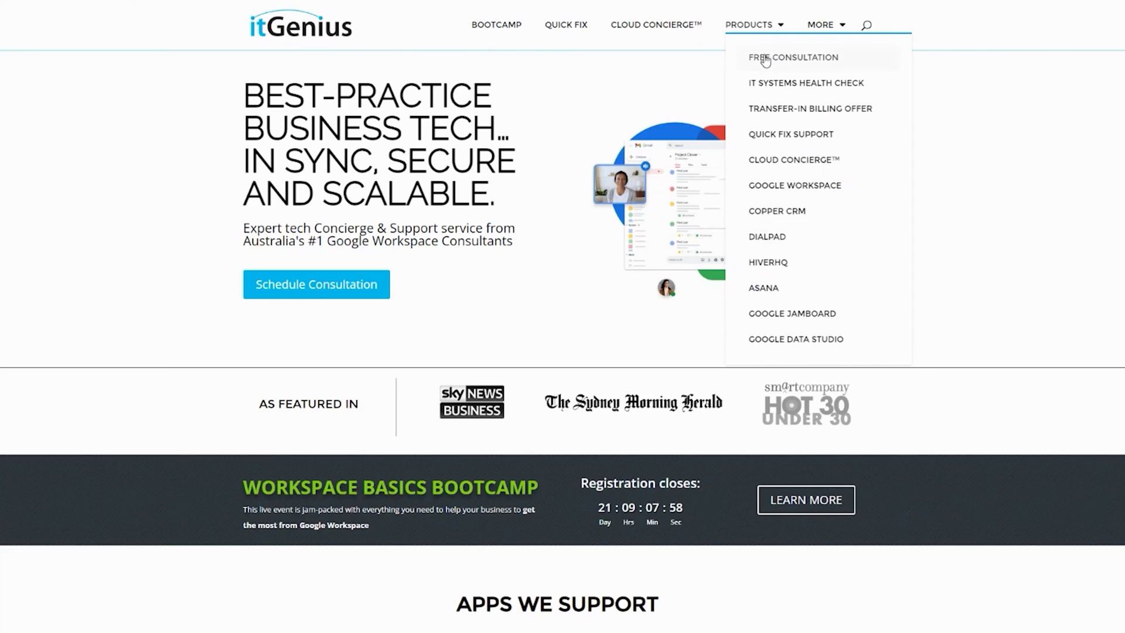
Switch to the itGenius website and open its Free Consultation page
click(763, 63)
scroll(550, 346, down, 1)
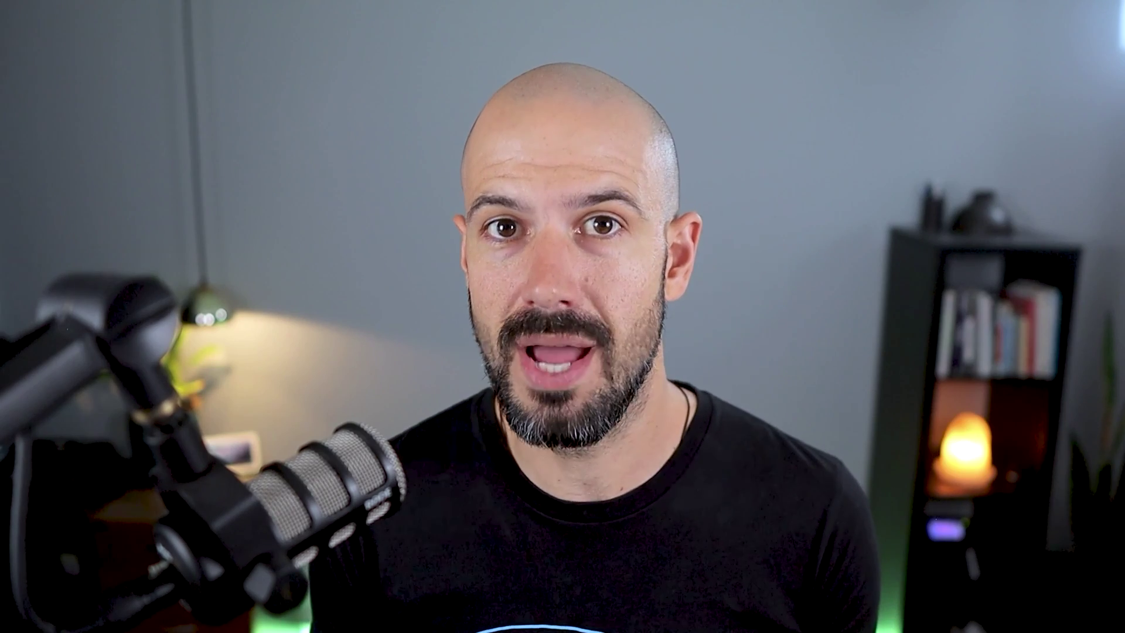